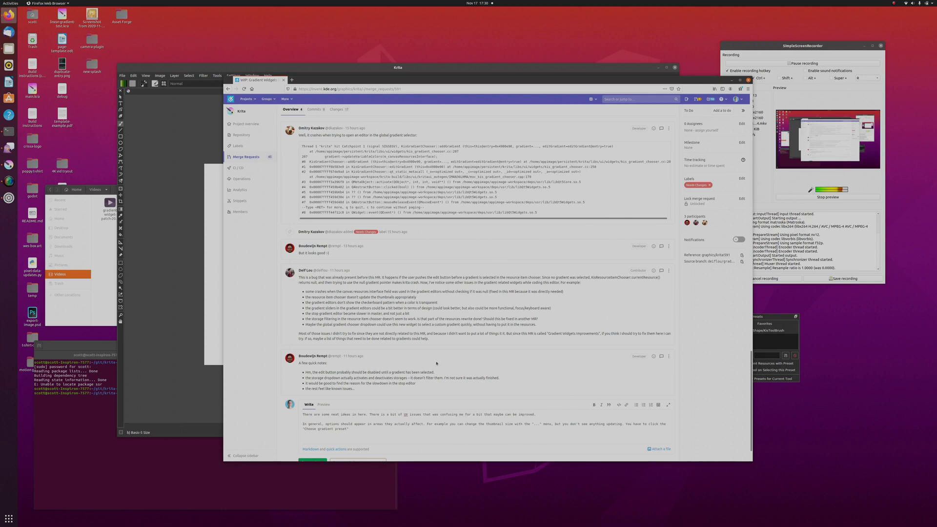
# Review the Gradient Widgets Improvements merge request from the reviewer comments back to its description, and highlight its title
pyautogui.scroll(-1, 436, 363)
pyautogui.scroll(4, 449, 376)
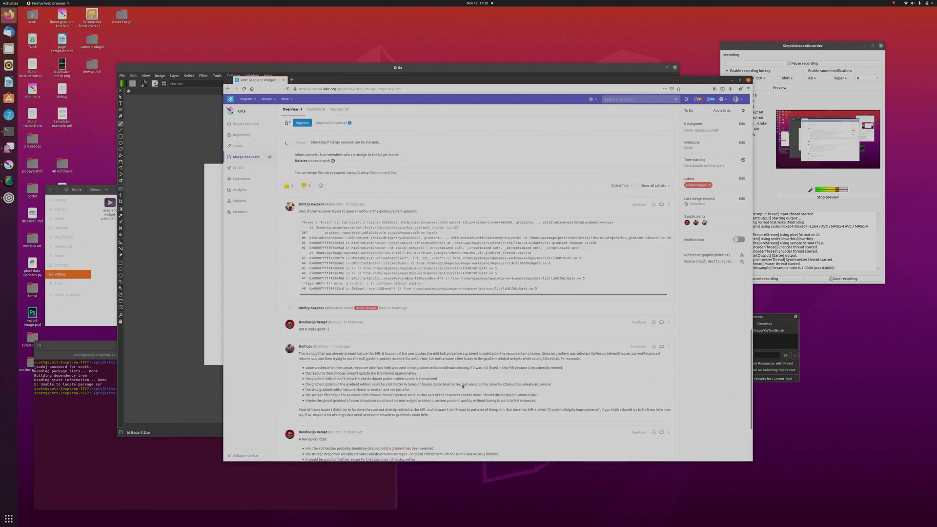
pyautogui.scroll(6, 463, 387)
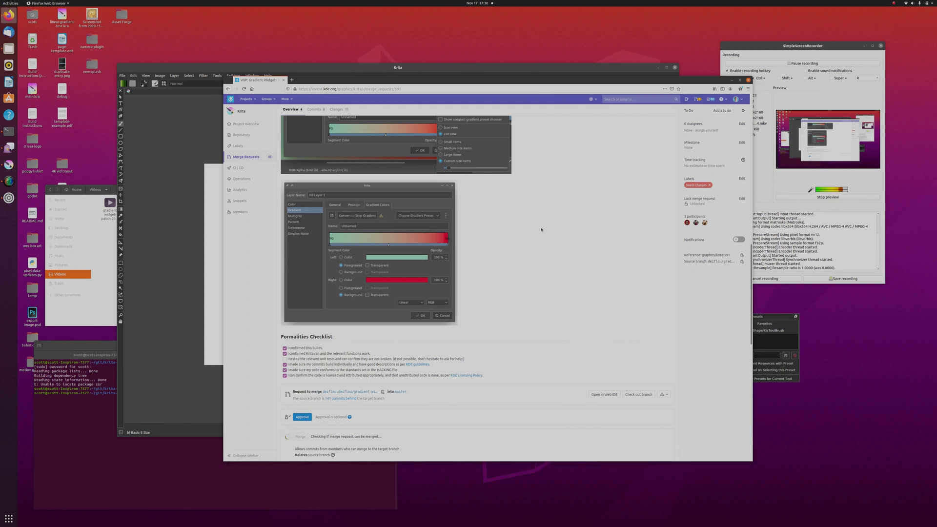
pyautogui.scroll(8, 532, 205)
pyautogui.scroll(5, 518, 201)
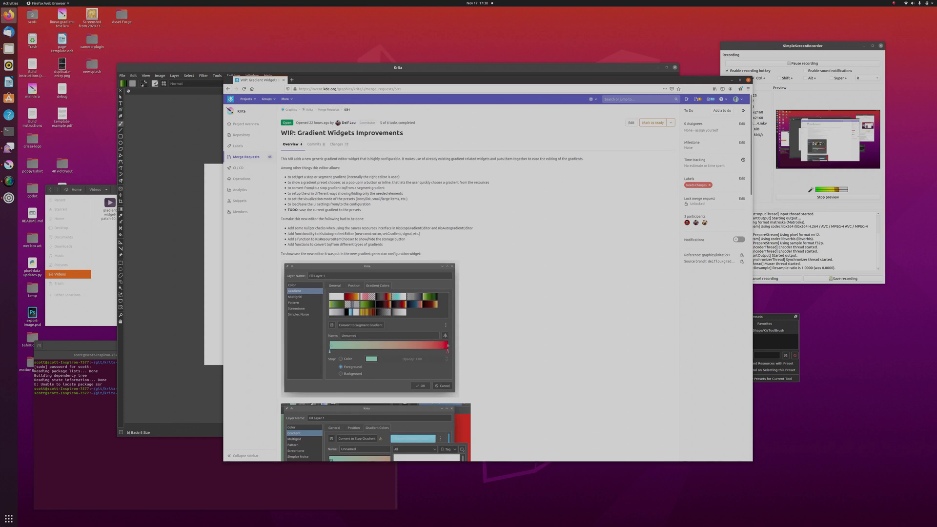
pyautogui.moveTo(292, 133); pyautogui.dragTo(400, 133)
# Move the merge request browser window aside and bring the Krita window with gradient-editor.png to the front
pyautogui.moveTo(434, 82); pyautogui.dragTo(538, 91)
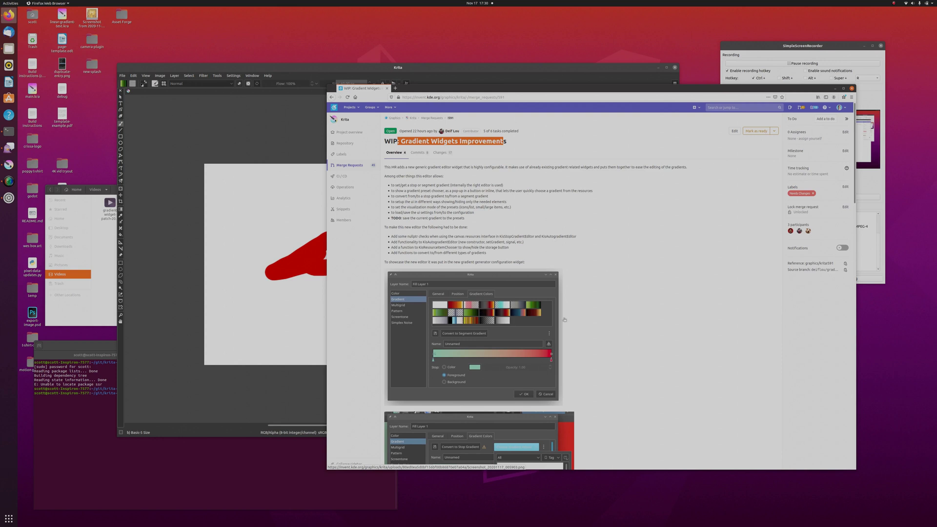
pyautogui.scroll(-3, 576, 315)
pyautogui.scroll(3, 619, 303)
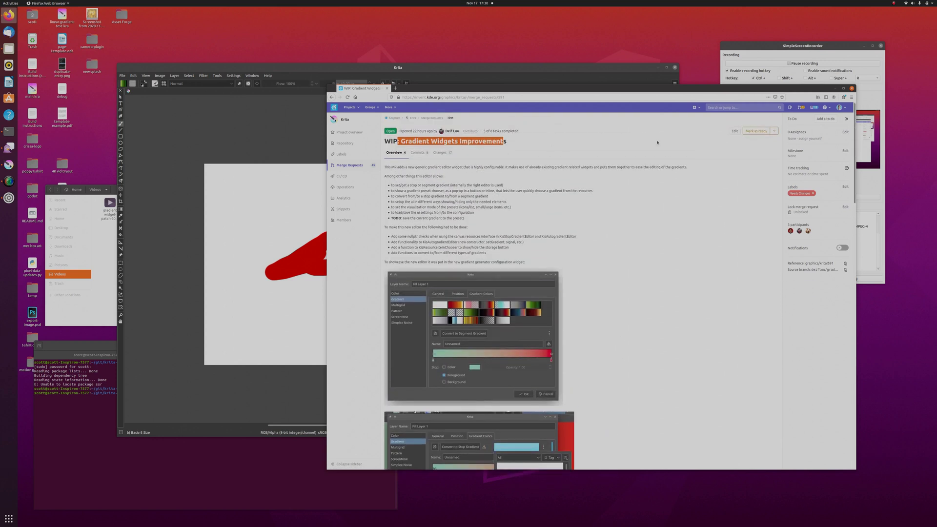
pyautogui.moveTo(639, 88); pyautogui.dragTo(720, 188)
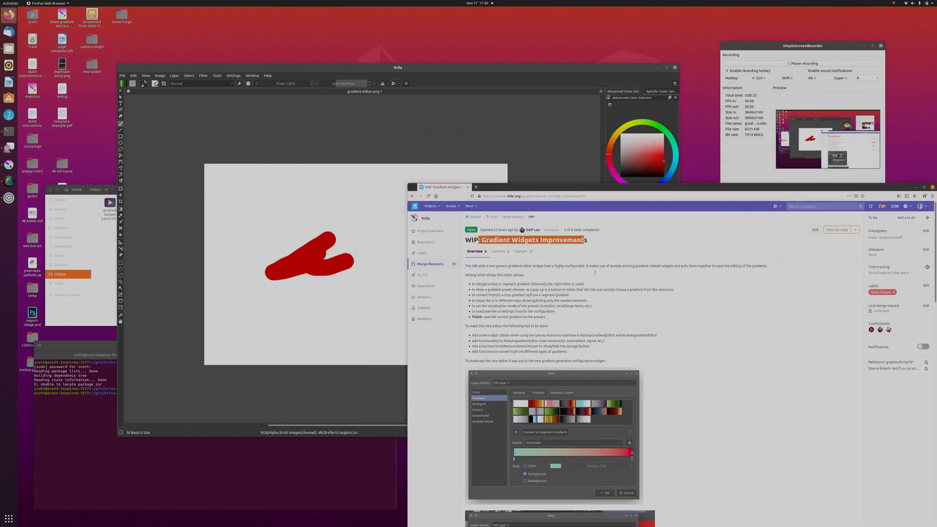
pyautogui.moveTo(539, 59); pyautogui.dragTo(540, 59)
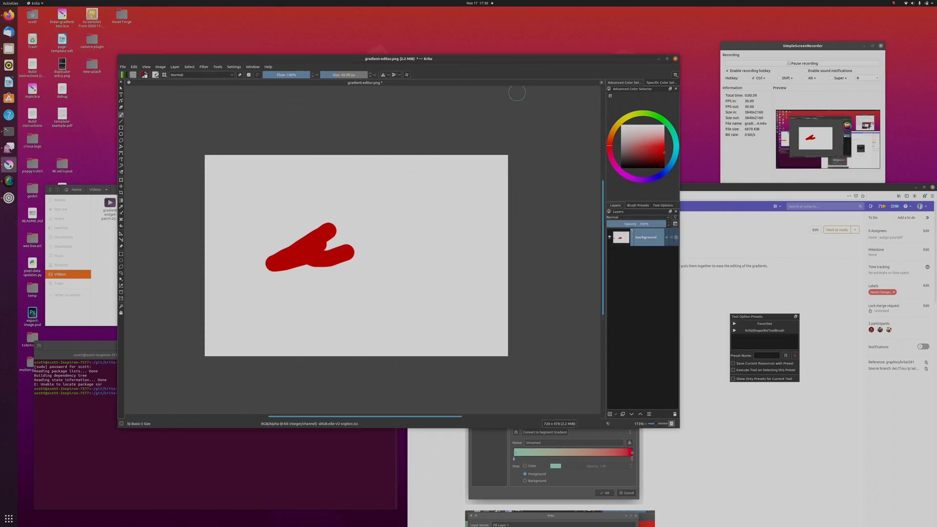
pyautogui.moveTo(462, 60); pyautogui.dragTo(466, 57)
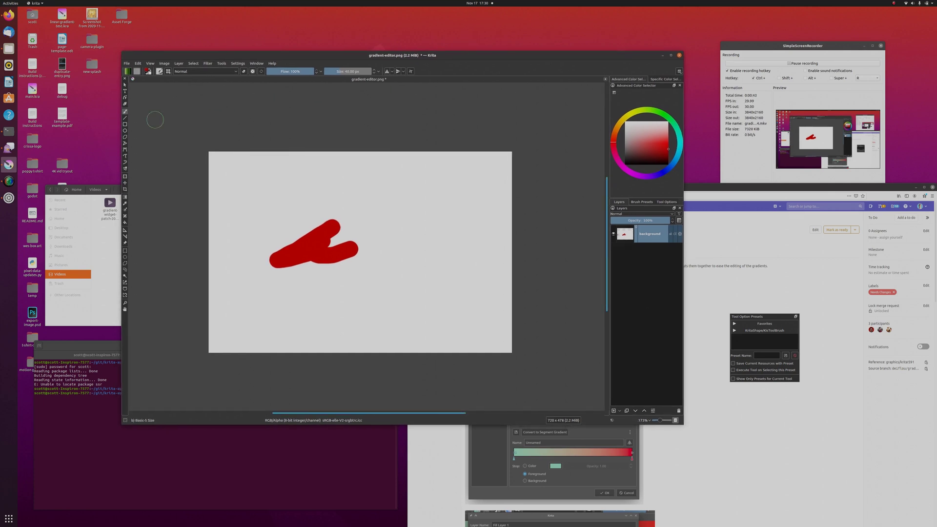
pyautogui.moveTo(210, 56); pyautogui.dragTo(199, 50)
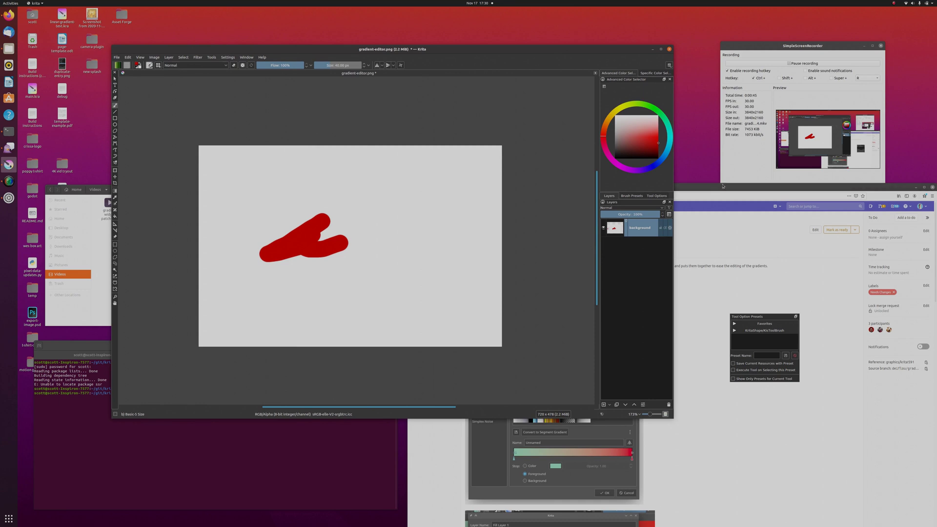
pyautogui.click(692, 204)
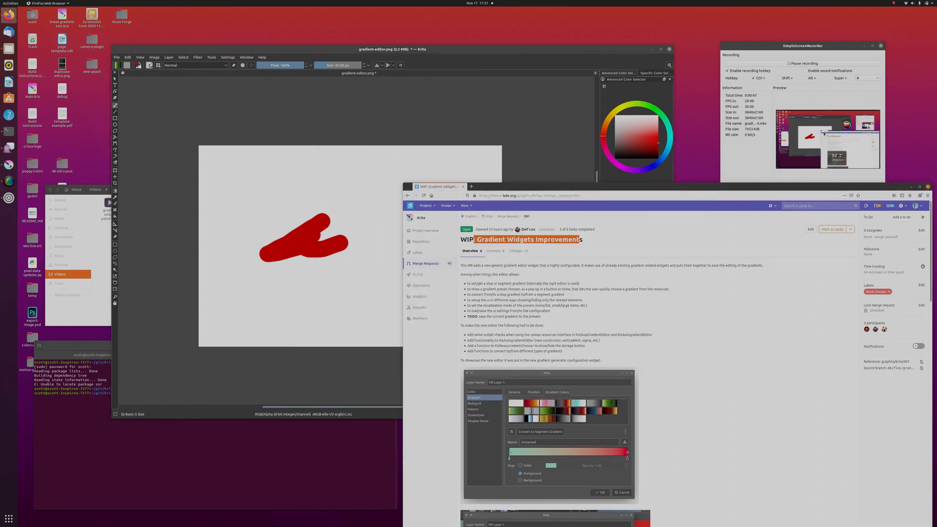
pyautogui.click(586, 49)
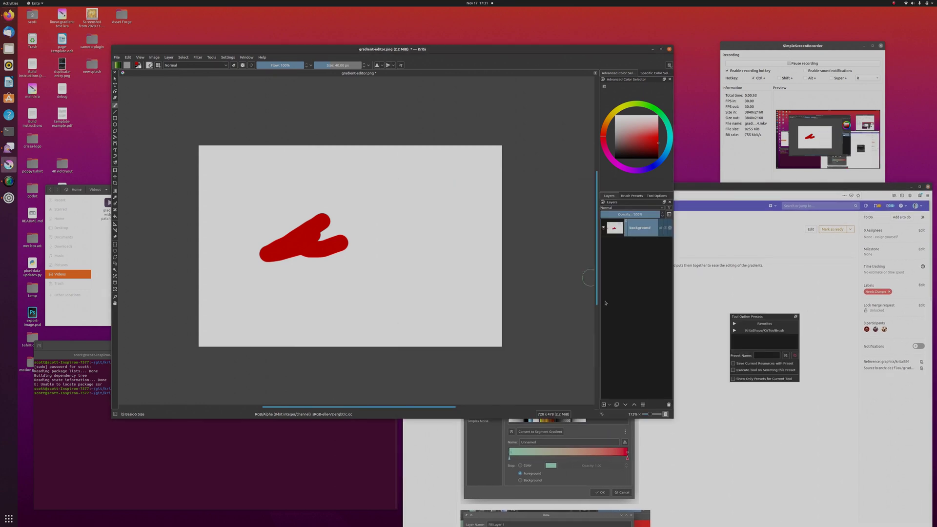
# Add a fill layer above the background, set its type to Gradient, and show its gradient color settings
pyautogui.click(608, 406)
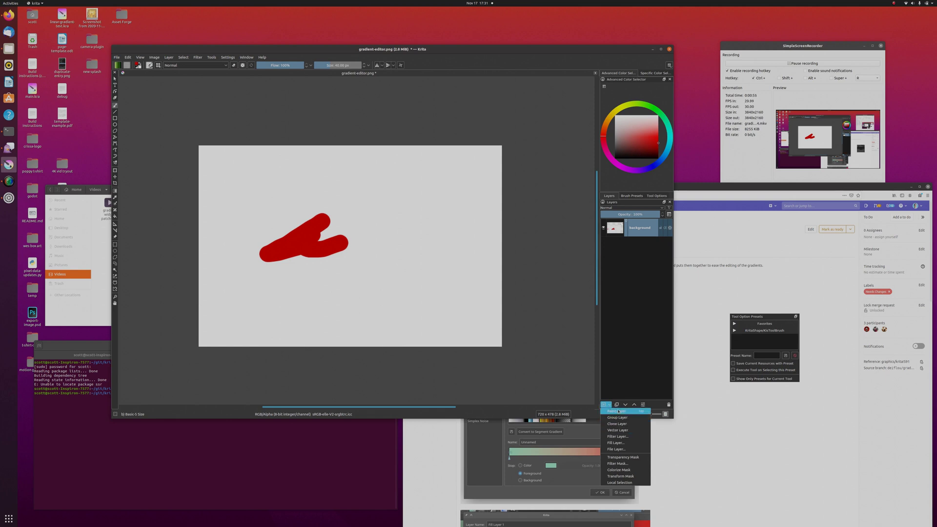
pyautogui.click(622, 443)
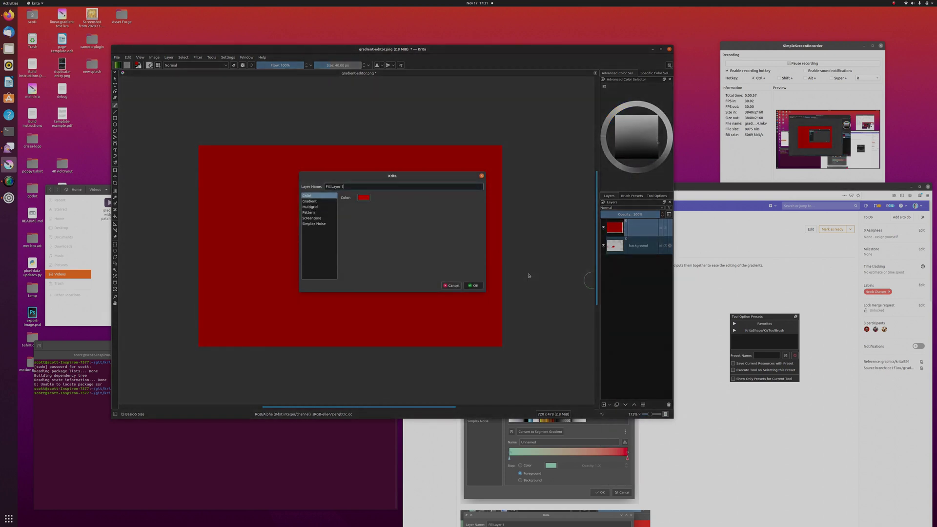
pyautogui.click(315, 202)
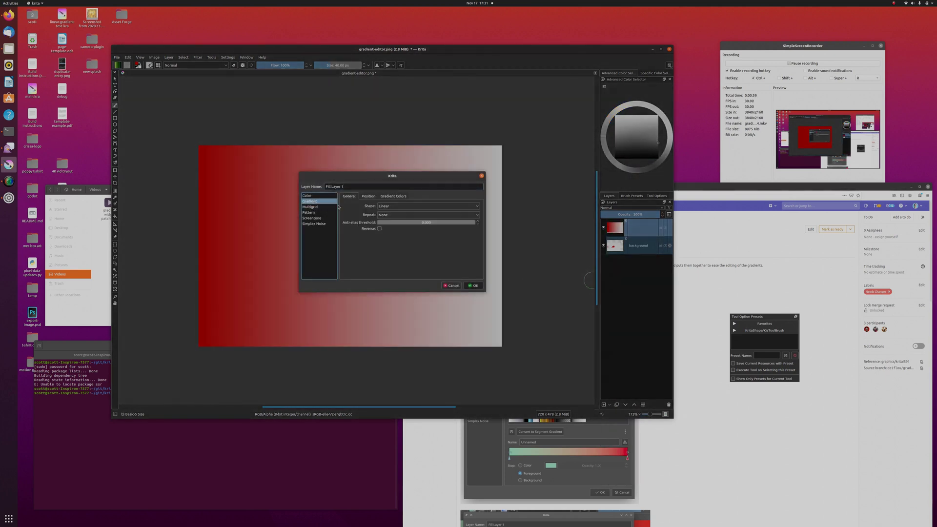
pyautogui.click(405, 196)
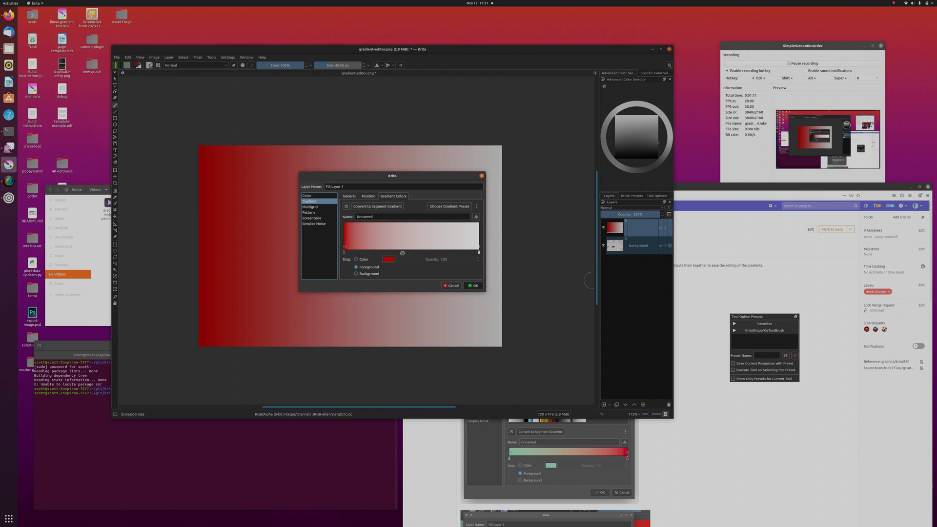
# Add a color stop to the fill layer's gradient and place it a little under two thirds along
pyautogui.moveTo(401, 252); pyautogui.dragTo(420, 253)
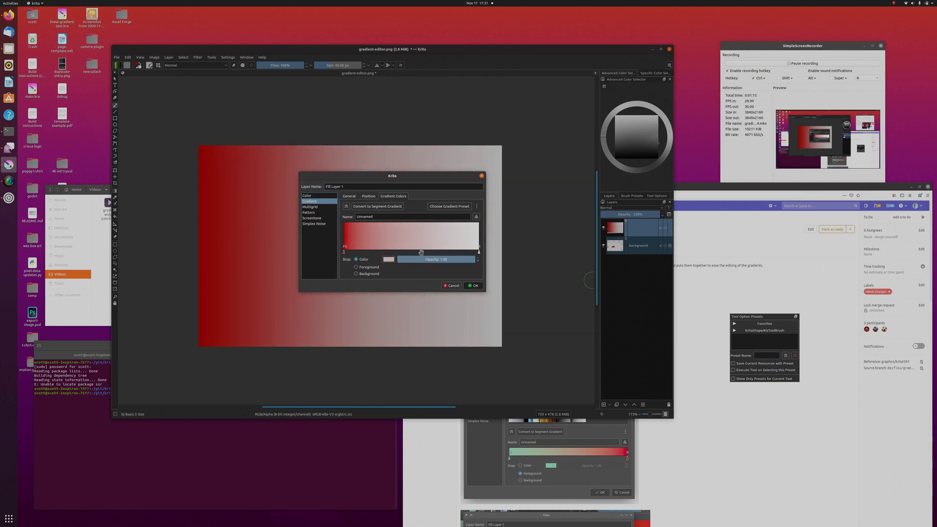
pyautogui.moveTo(421, 252); pyautogui.dragTo(436, 252)
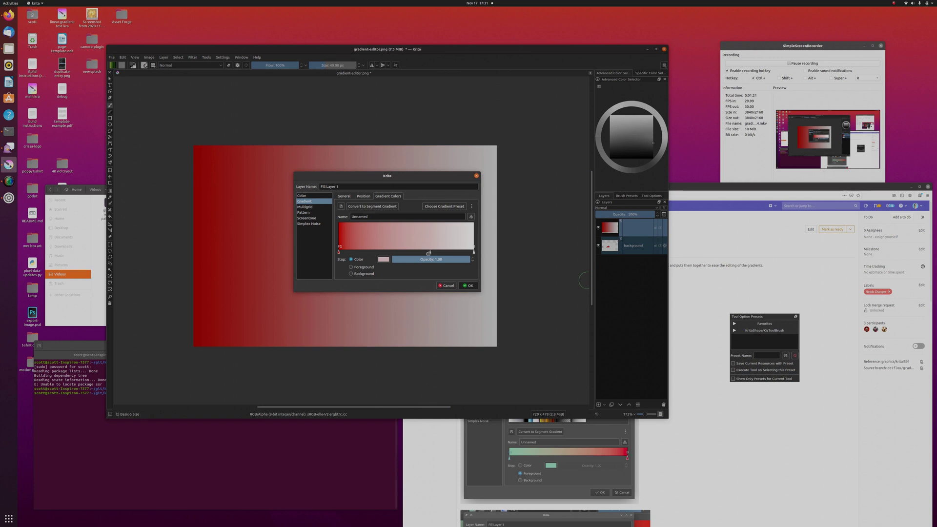
pyautogui.moveTo(428, 253); pyautogui.dragTo(428, 254)
pyautogui.rightClick(428, 253)
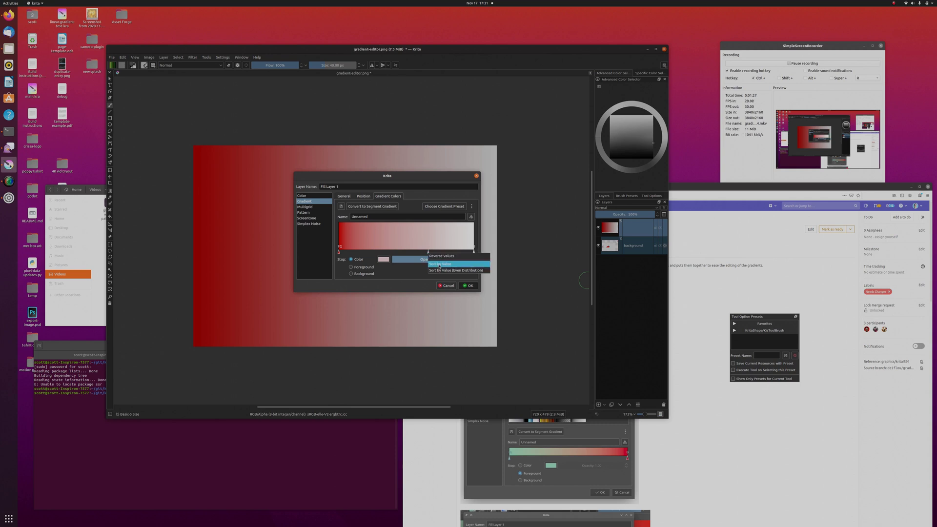
pyautogui.click(430, 255)
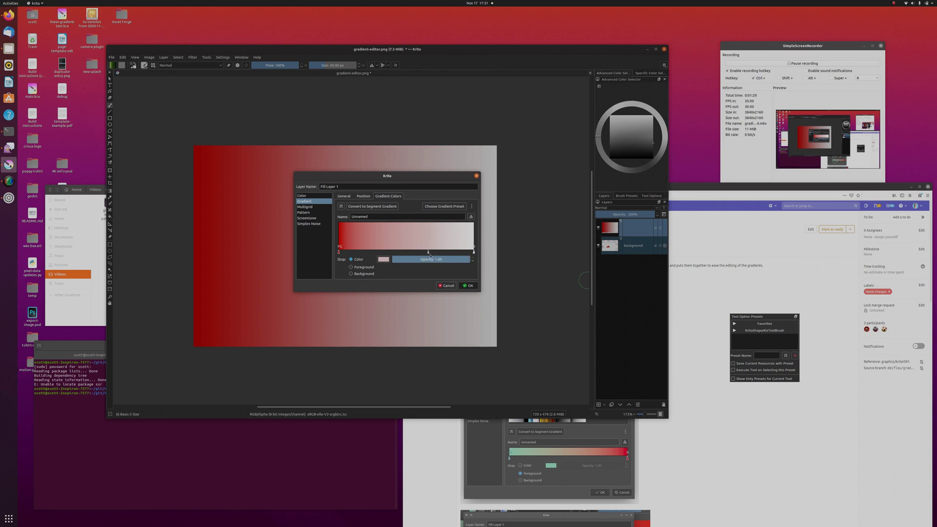
pyautogui.moveTo(428, 253)
pyautogui.mouseDown()
pyautogui.moveTo(398, 253)
pyautogui.moveTo(424, 253)
pyautogui.mouseUp()
pyautogui.moveTo(437, 252); pyautogui.dragTo(425, 253)
# Enlarge the fill layer dialog and shrink it back to check how the gradient preview scales
pyautogui.moveTo(478, 293); pyautogui.dragTo(523, 389)
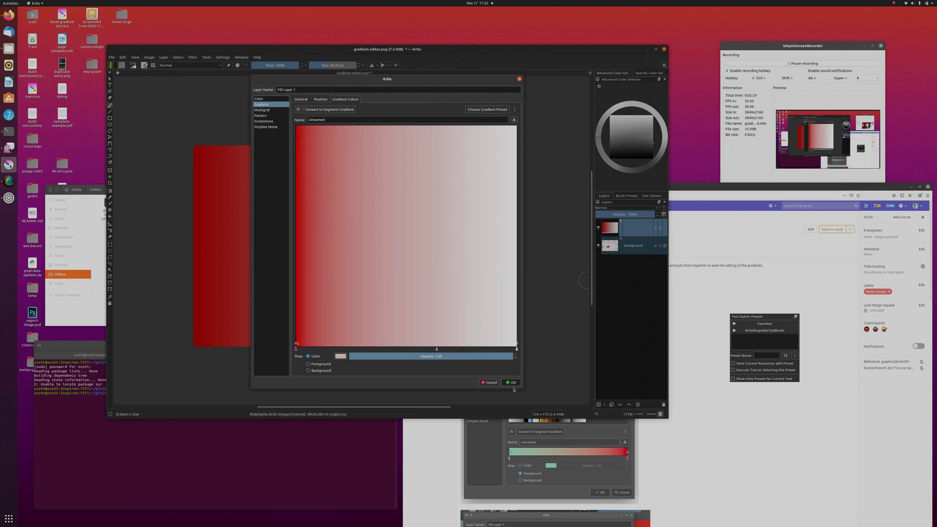
pyautogui.moveTo(522, 389); pyautogui.dragTo(476, 288)
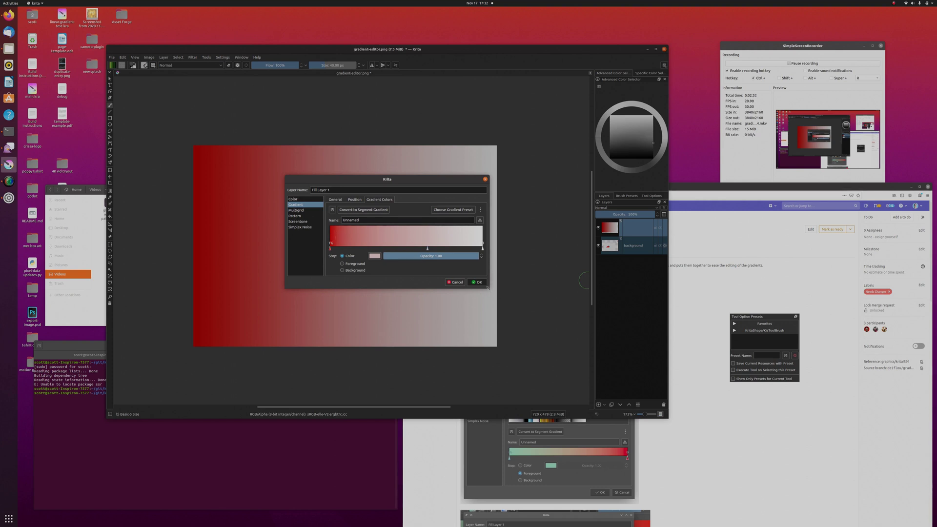
pyautogui.moveTo(487, 287); pyautogui.dragTo(501, 296)
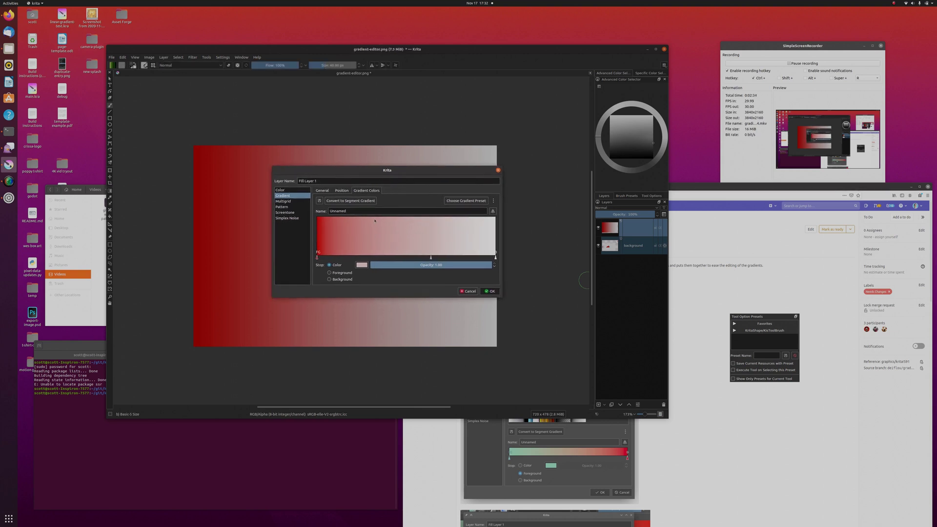
# Compare how the gradient's position settings and color settings lay out at different dialog sizes
pyautogui.click(338, 190)
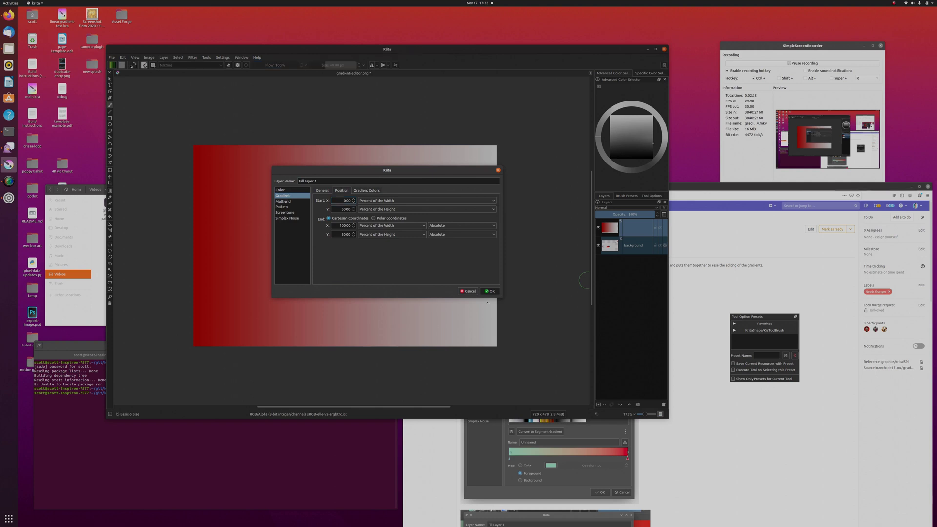
pyautogui.moveTo(501, 297); pyautogui.dragTo(471, 358)
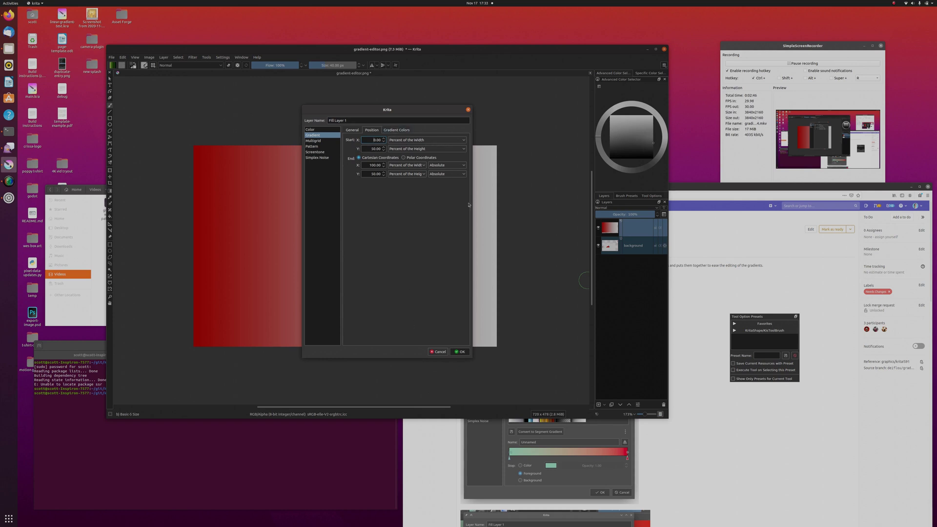
pyautogui.moveTo(471, 205); pyautogui.dragTo(515, 205)
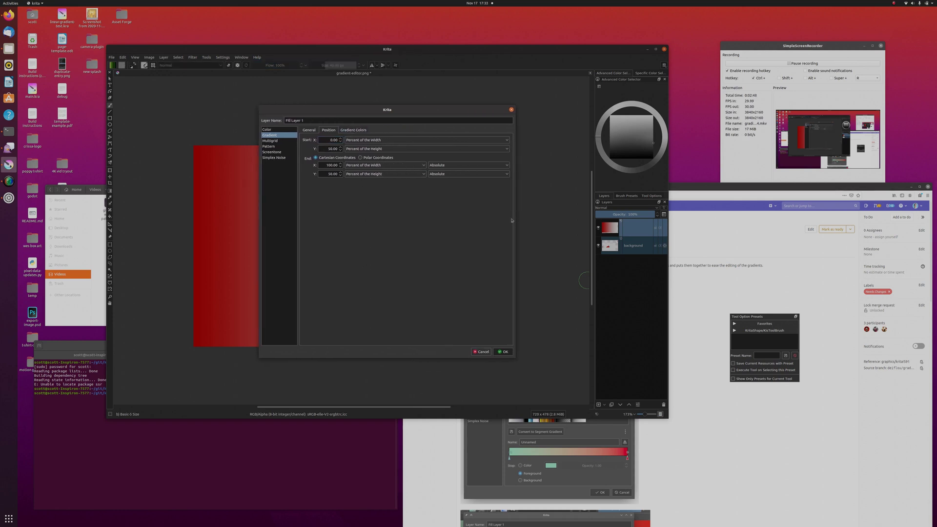
pyautogui.click(354, 131)
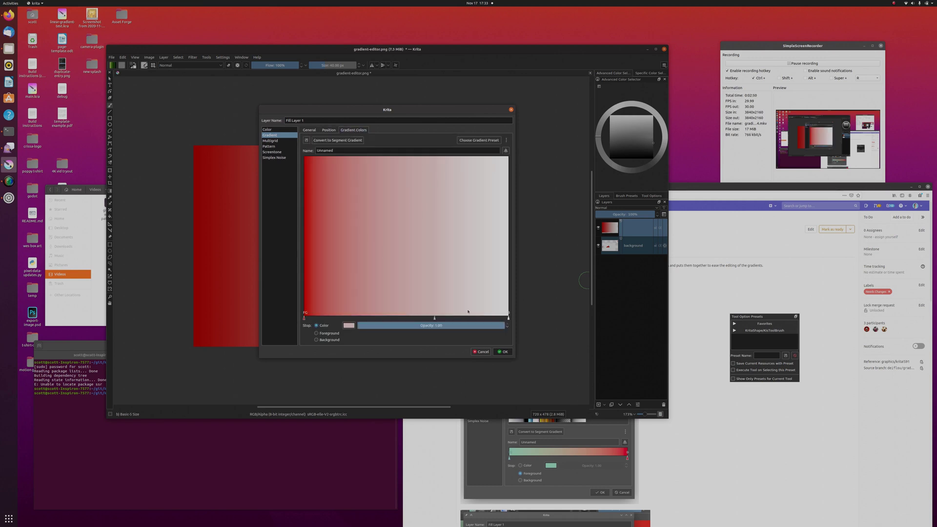
pyautogui.moveTo(512, 359); pyautogui.dragTo(509, 353)
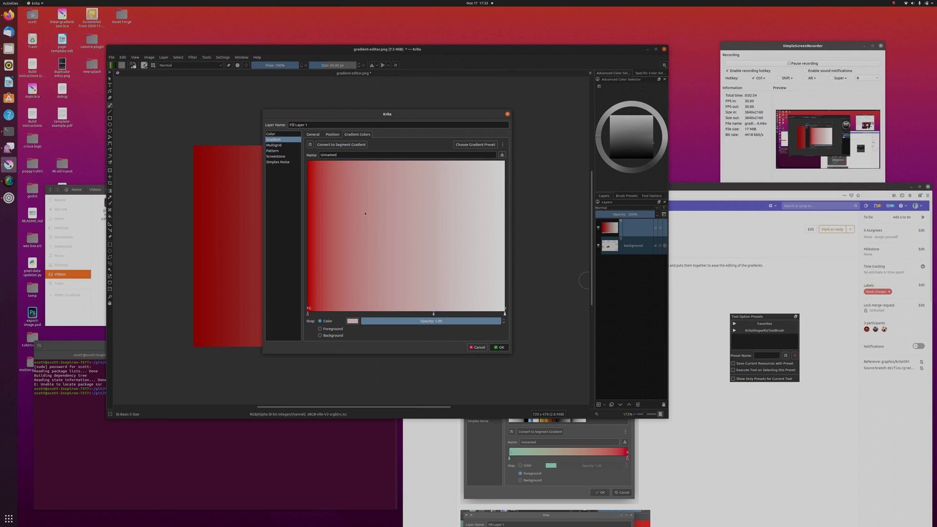
pyautogui.moveTo(511, 353); pyautogui.dragTo(494, 303)
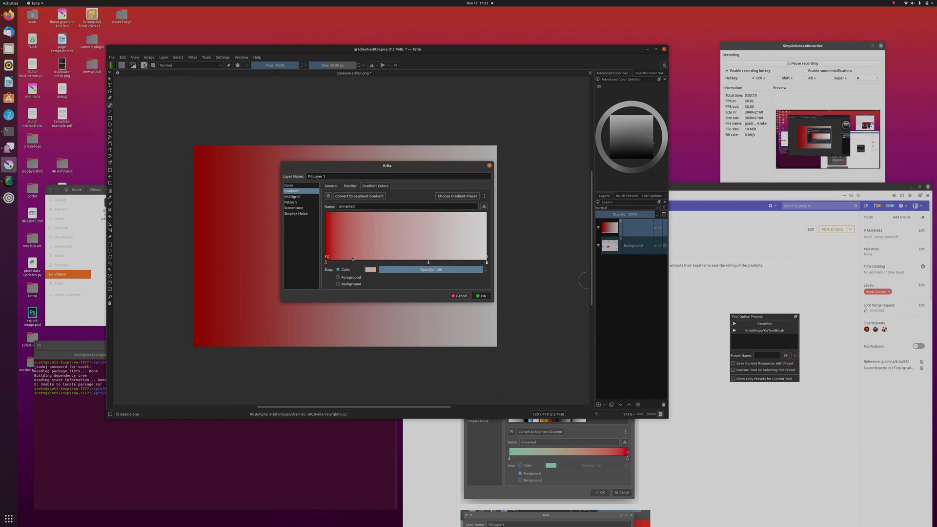
# Move the gradient's first stop slightly inward, trying the background color on it before returning it to the foreground color
pyautogui.click(327, 261)
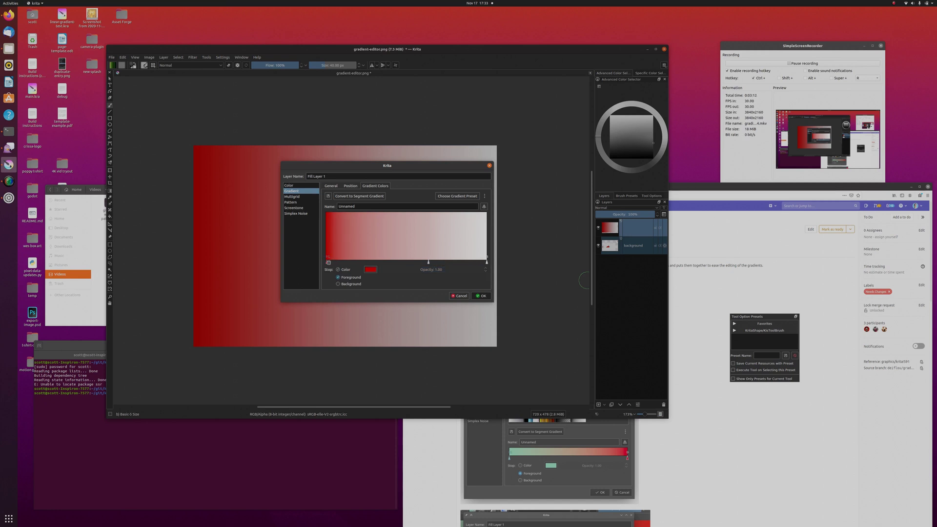
pyautogui.moveTo(328, 261); pyautogui.dragTo(348, 259)
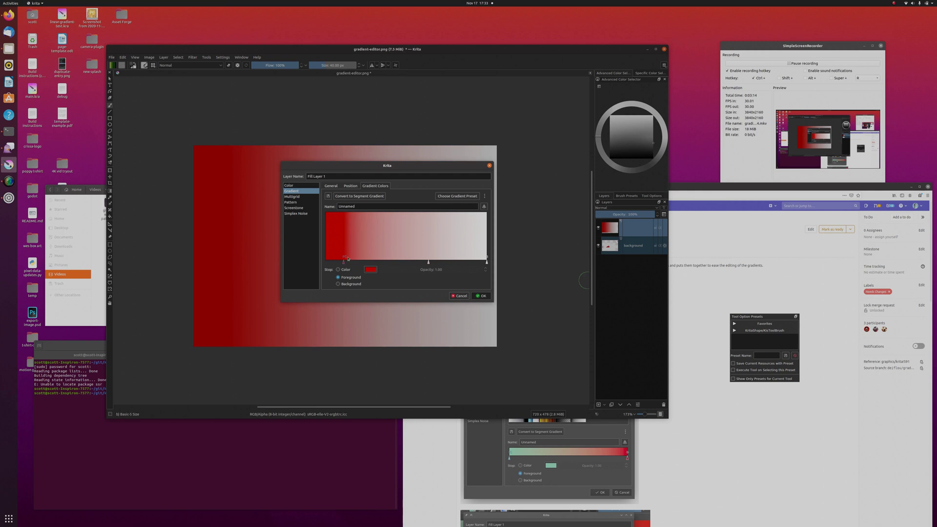
pyautogui.click(347, 284)
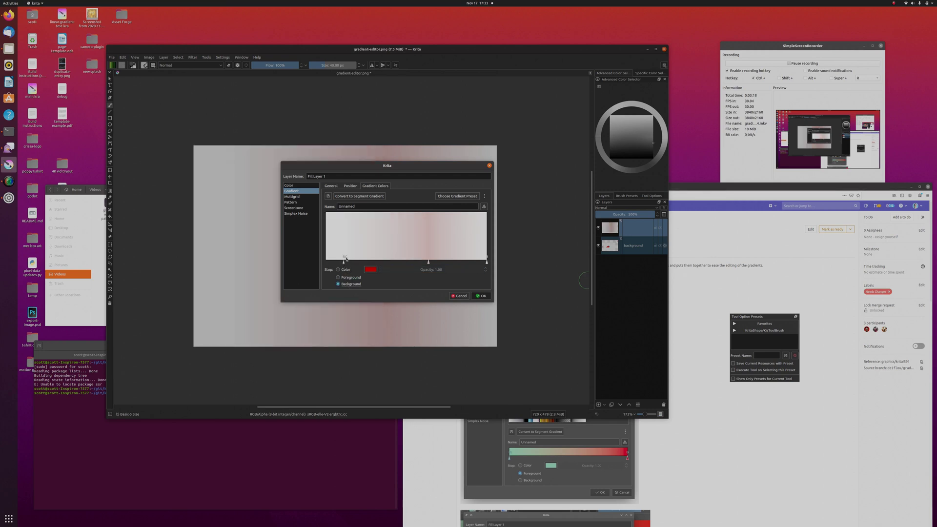
pyautogui.moveTo(344, 262); pyautogui.dragTo(340, 264)
pyautogui.click(345, 279)
# Shift the middle color stop toward the gradient's center and the background end stop slightly inward
pyautogui.click(428, 262)
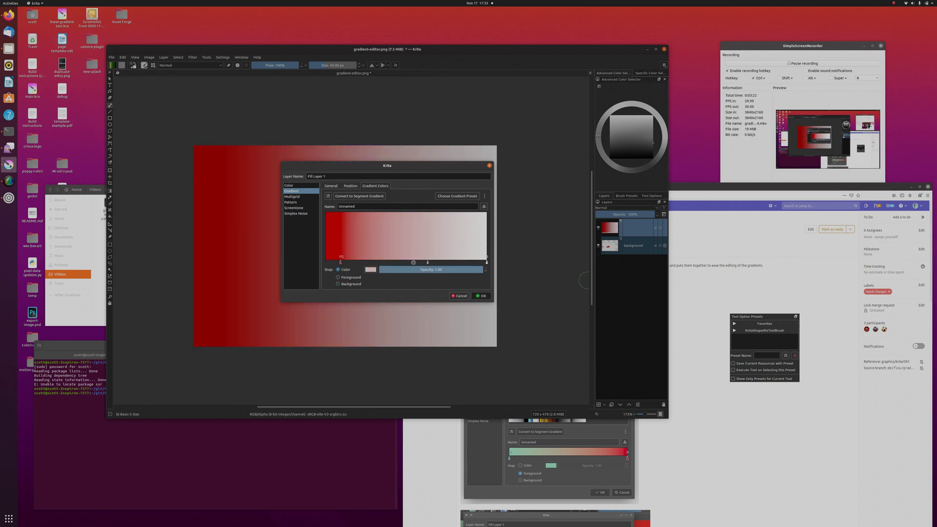
pyautogui.click(480, 262)
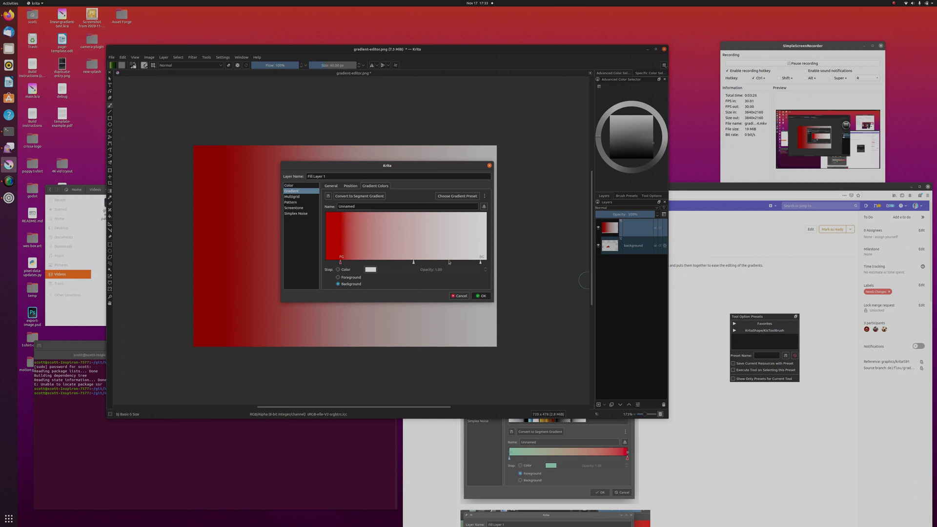
pyautogui.moveTo(415, 262); pyautogui.dragTo(410, 263)
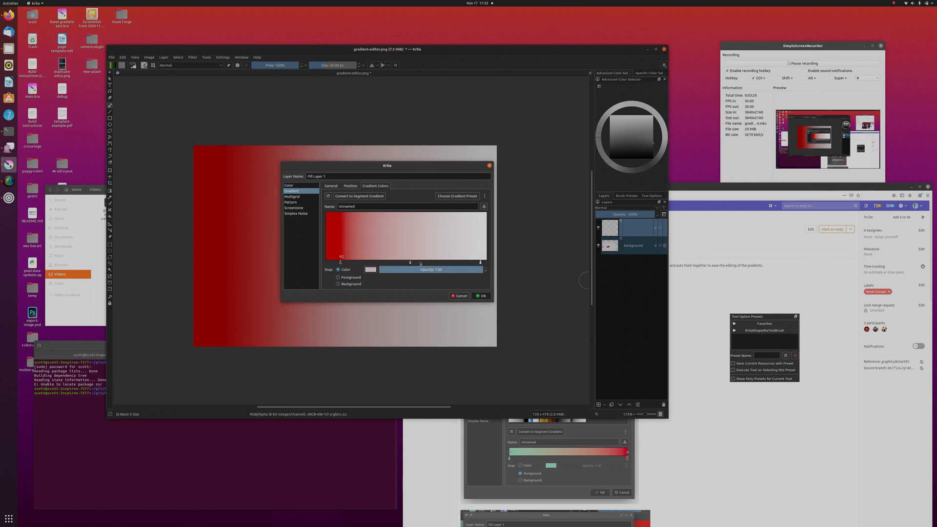
pyautogui.click(480, 262)
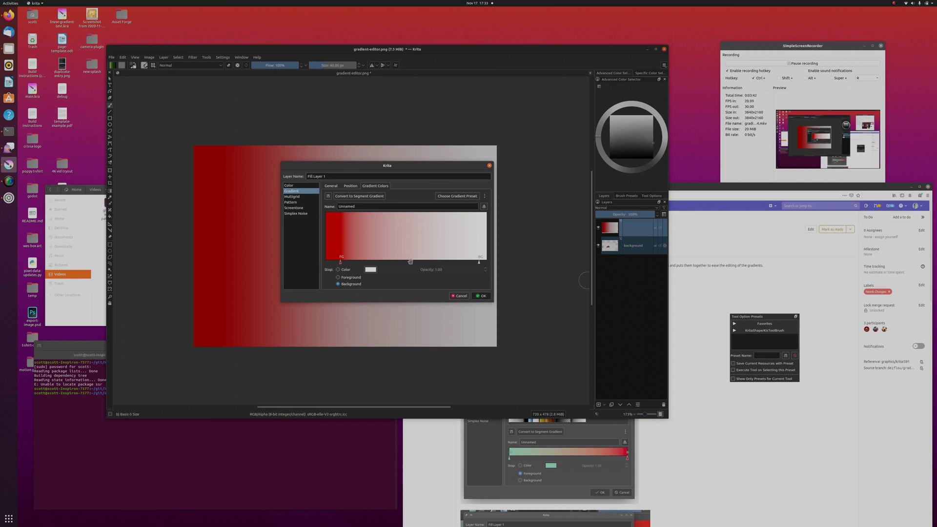
# Add another background color stop just inside the gradient's end and reselect the middle color stop
pyautogui.click(413, 262)
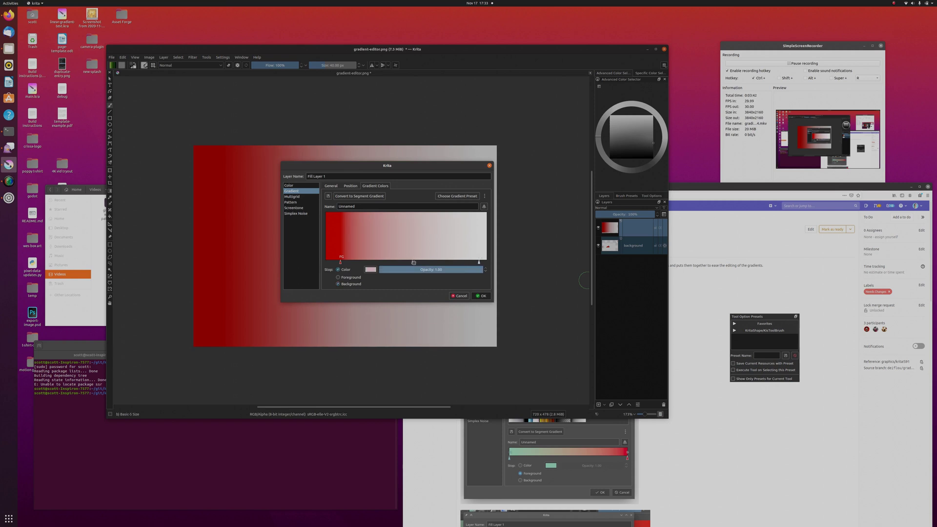
pyautogui.click(479, 262)
pyautogui.moveTo(479, 262); pyautogui.dragTo(467, 266)
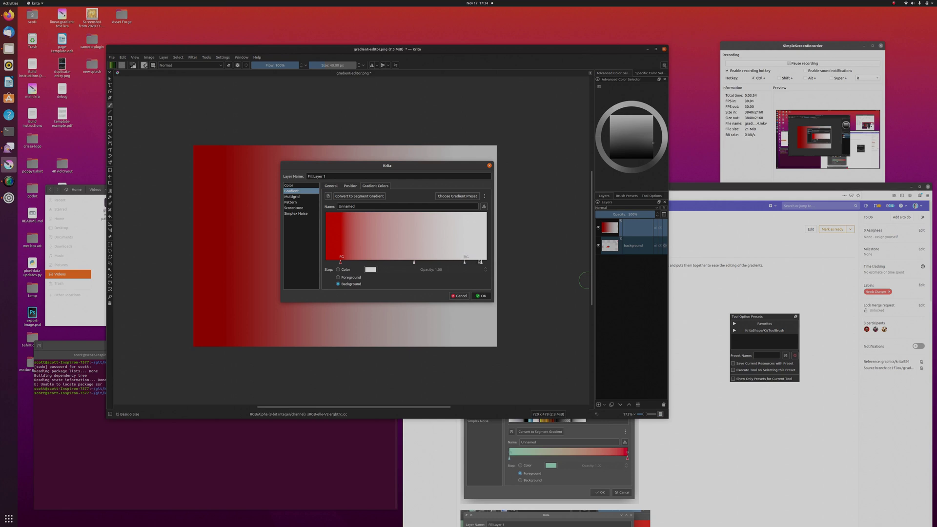
pyautogui.click(414, 261)
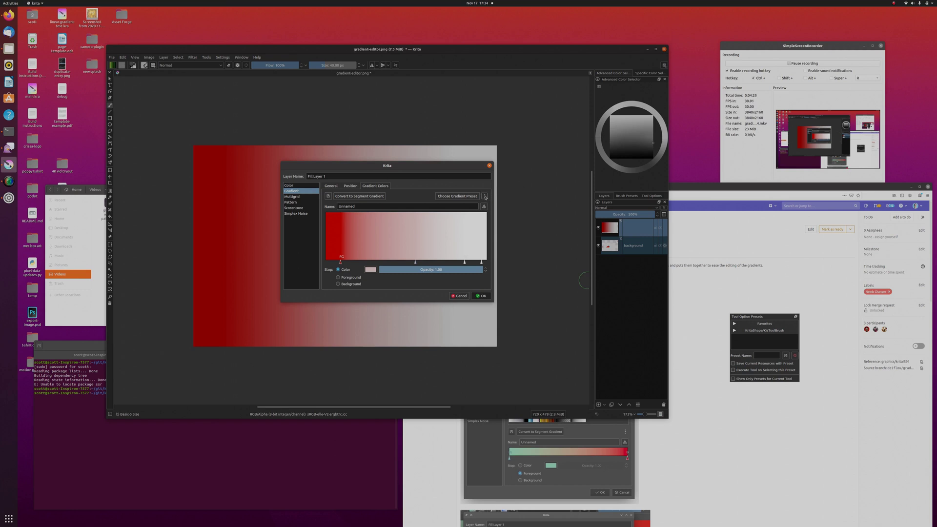
# Examine the gradient preset chooser's display options and cancel the fill layer
pyautogui.click(485, 196)
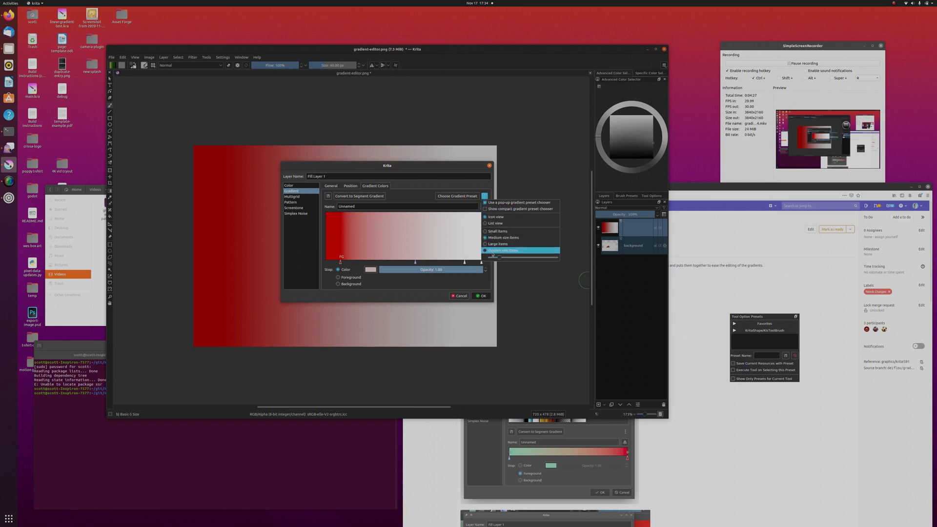
pyautogui.click(472, 182)
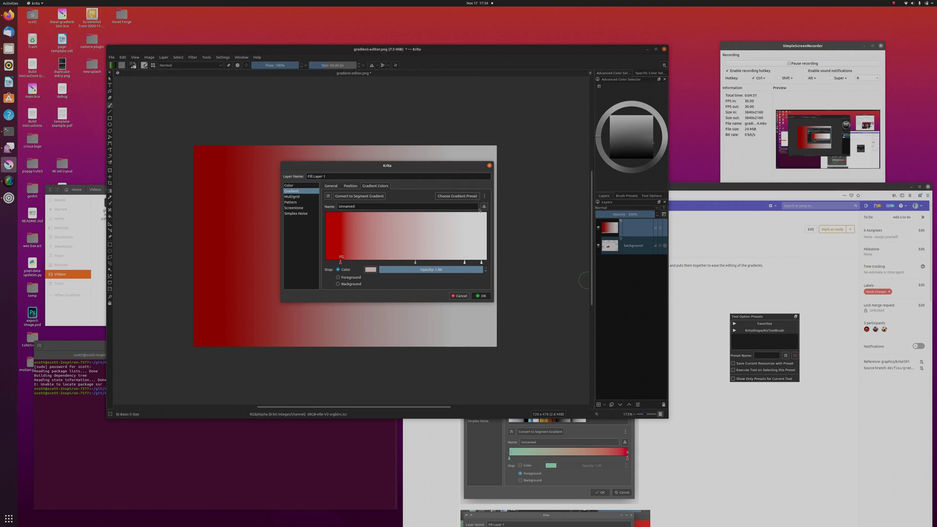
pyautogui.click(485, 196)
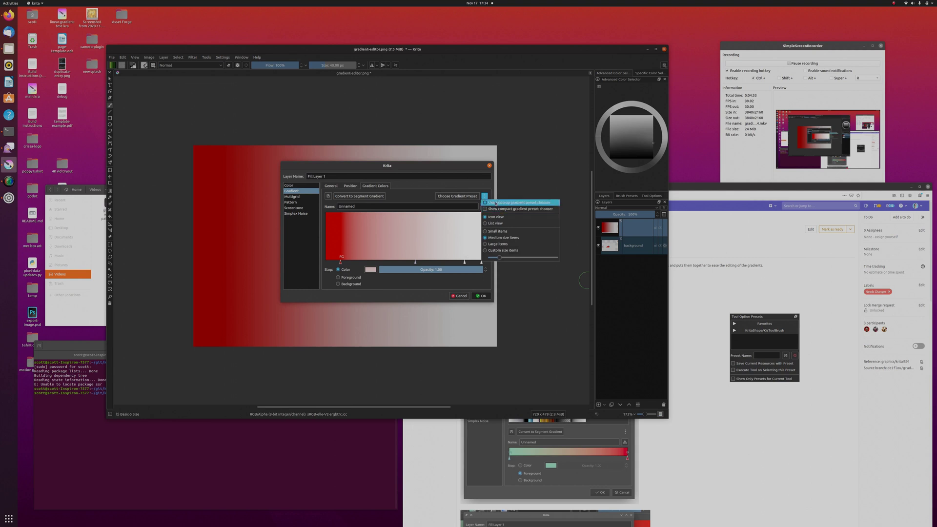
pyautogui.click(485, 196)
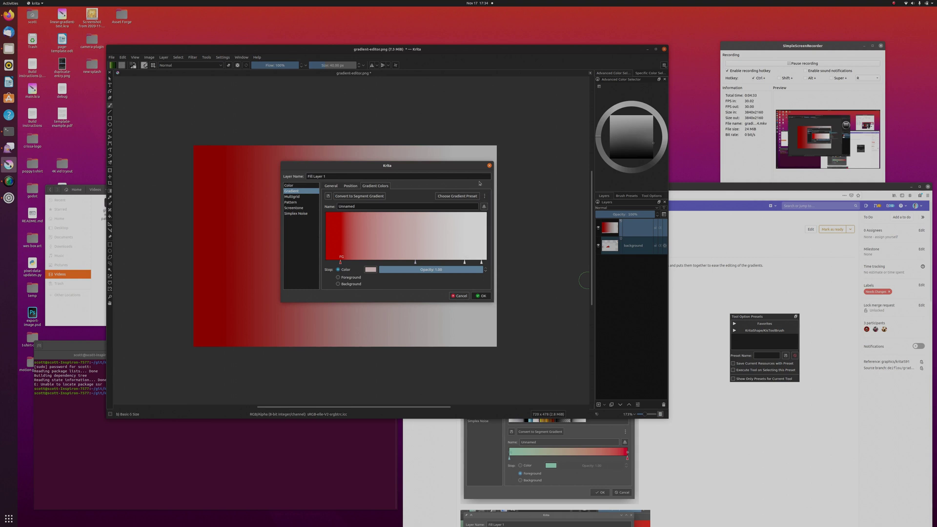
pyautogui.click(463, 296)
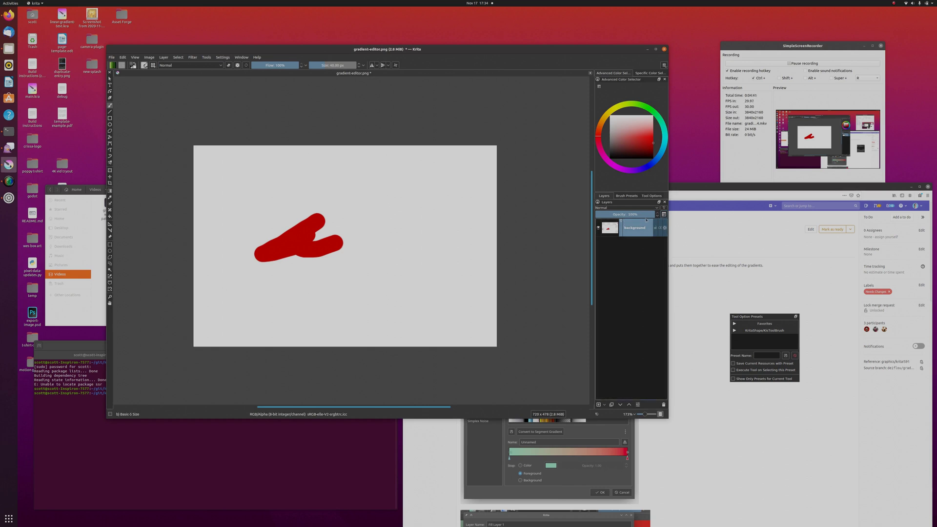
# Examine the layer thumbnail size control and the Advanced Color Selector's settings for comparison
pyautogui.click(663, 215)
pyautogui.moveTo(680, 229); pyautogui.dragTo(683, 229)
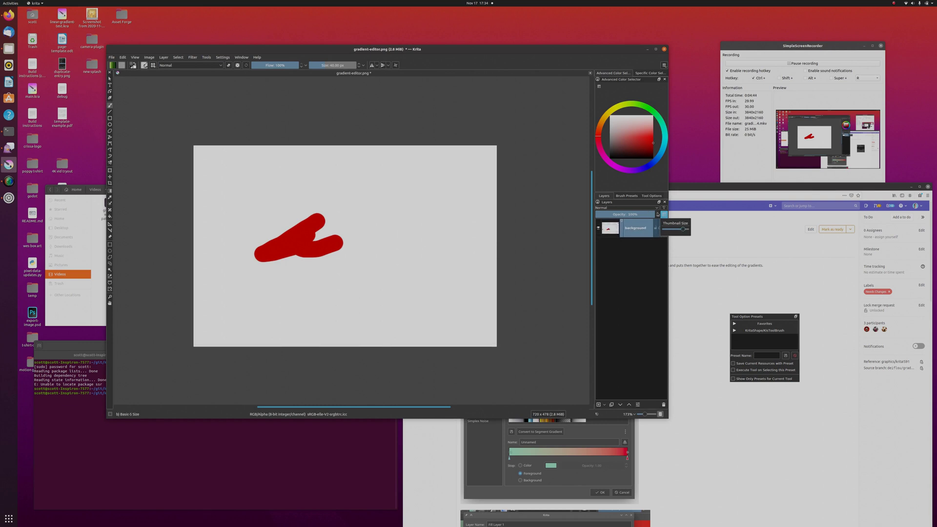
pyautogui.click(583, 240)
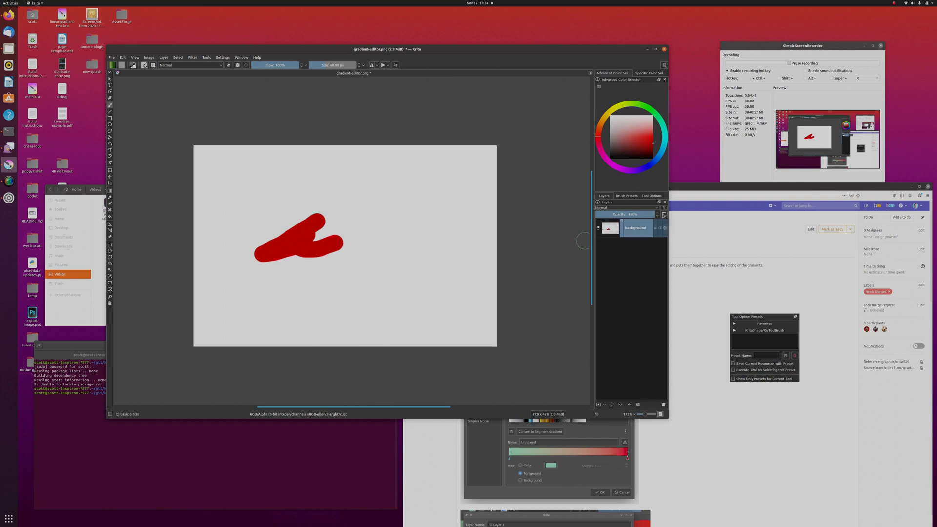
pyautogui.click(599, 86)
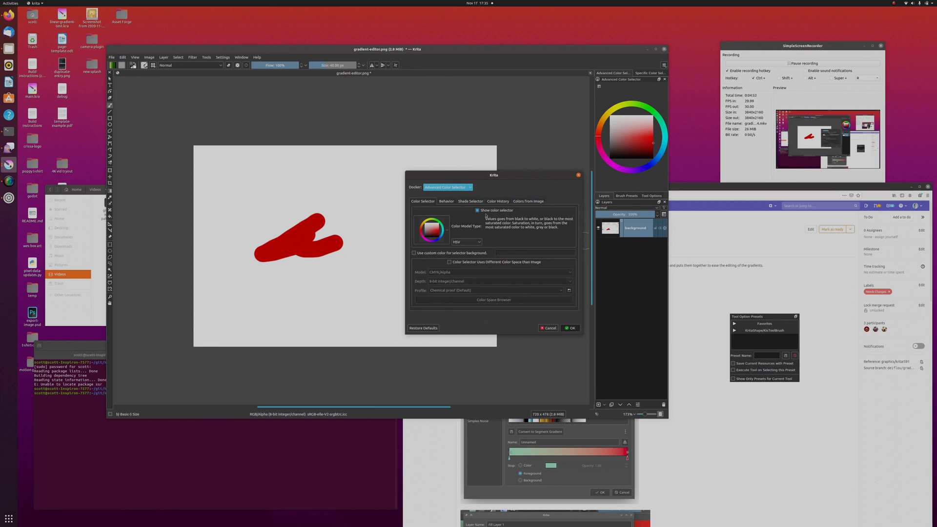
pyautogui.click(579, 175)
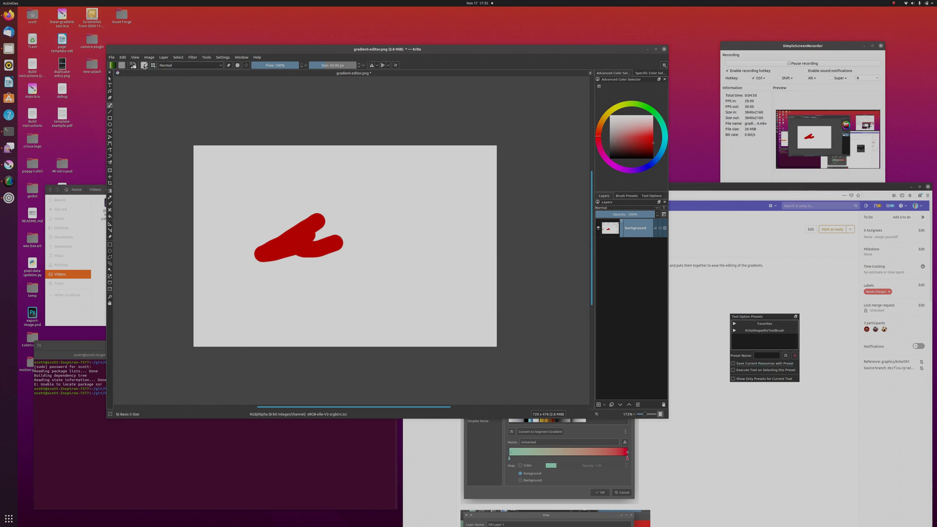
# Slightly enlarge the brush preset icons and show the presets as Details, after a look at the brush editor
pyautogui.click(144, 66)
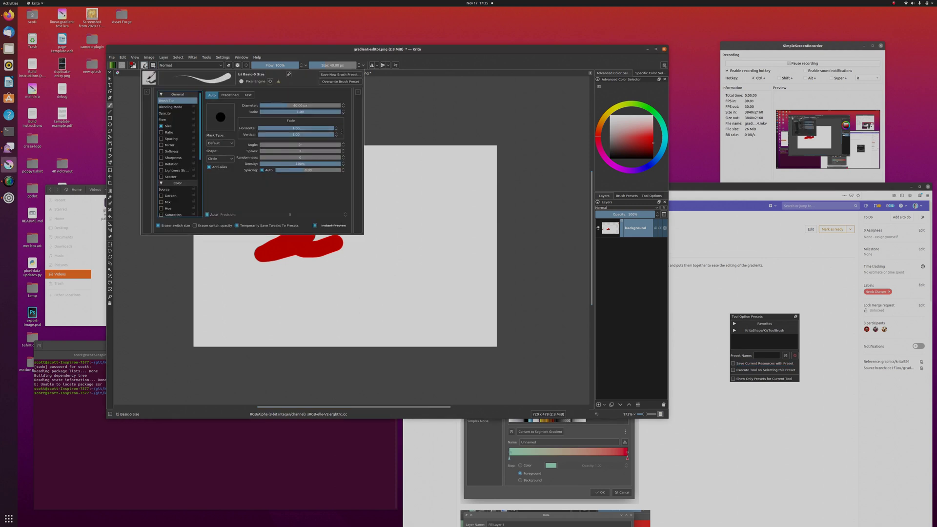
pyautogui.click(153, 66)
pyautogui.click(153, 66)
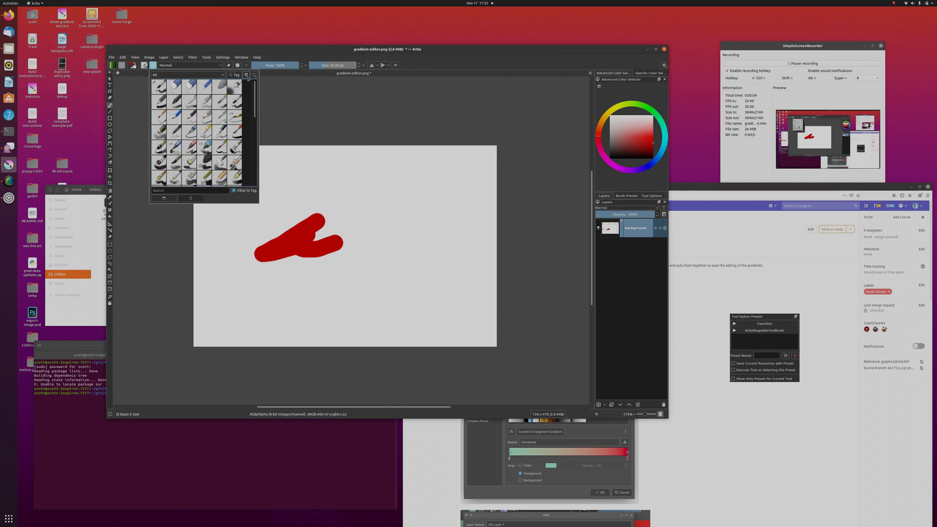
pyautogui.click(246, 75)
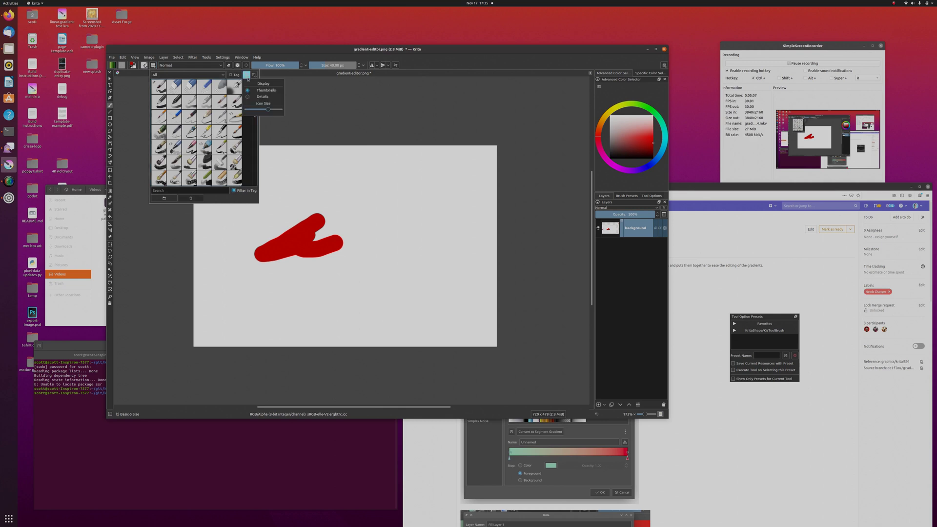
pyautogui.moveTo(268, 111); pyautogui.dragTo(269, 111)
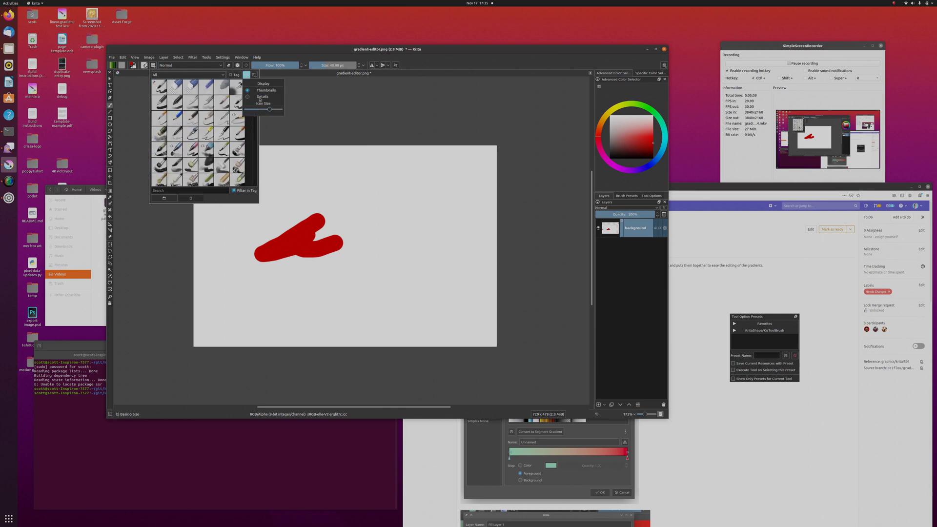
pyautogui.click(262, 96)
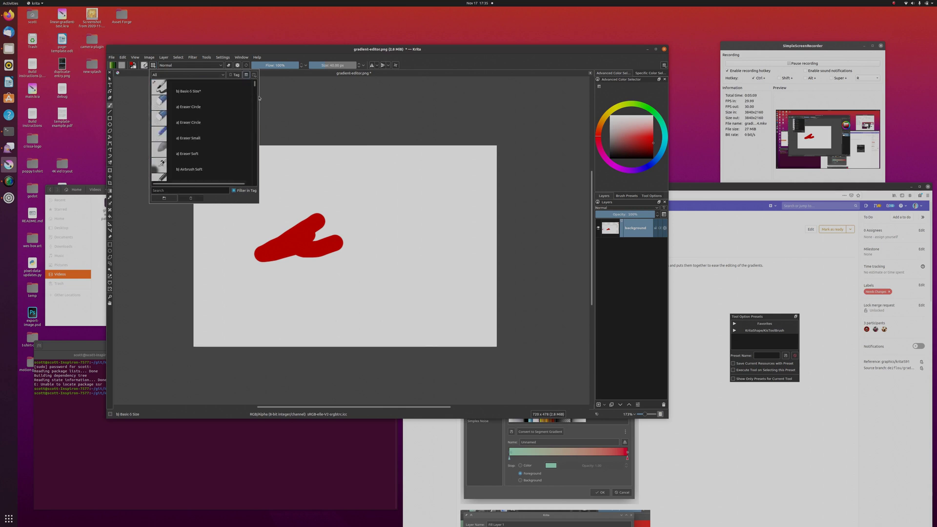
pyautogui.click(246, 76)
pyautogui.click(248, 75)
pyautogui.press('Escape')
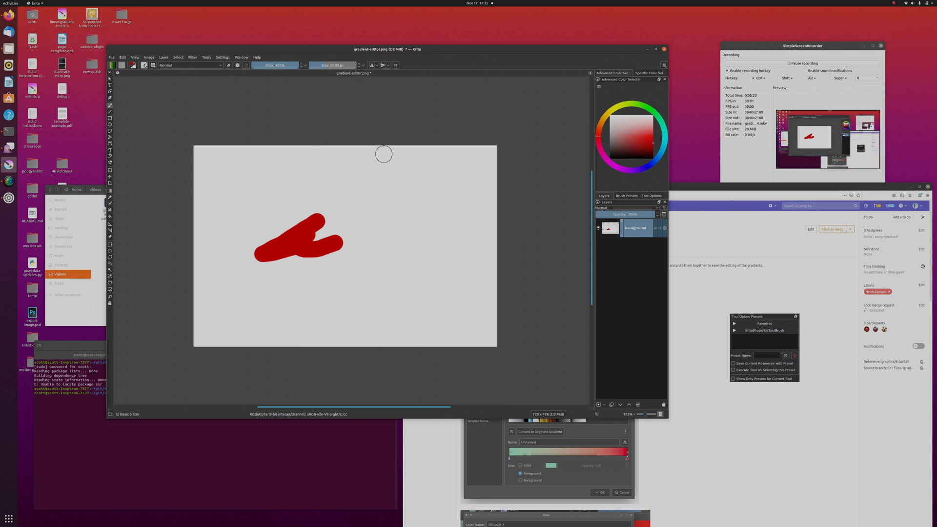
# Add a fill layer of type Gradient above the background and show its gradient color settings
pyautogui.click(604, 404)
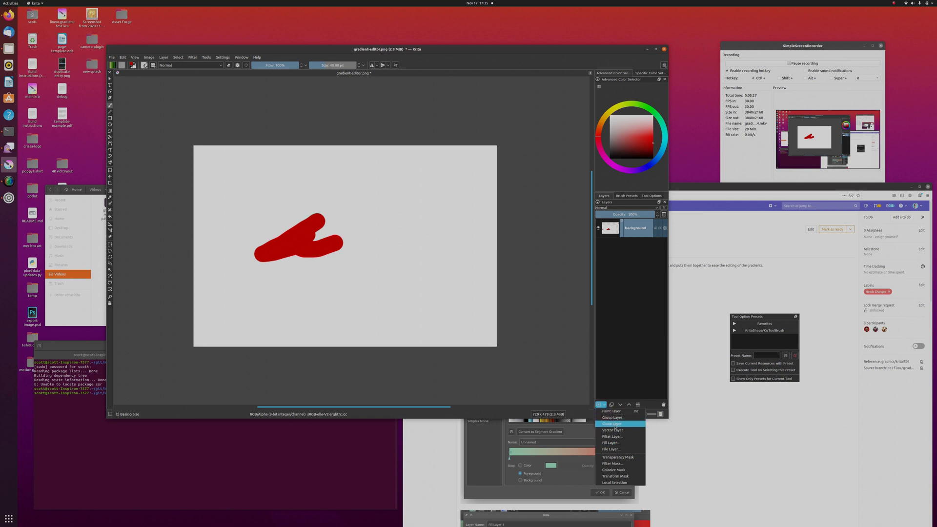
pyautogui.click(610, 443)
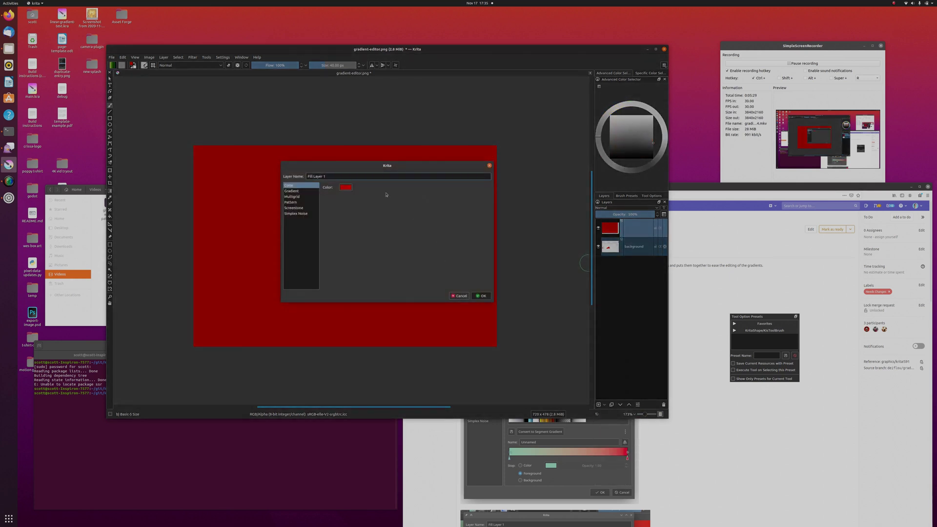
pyautogui.click(291, 191)
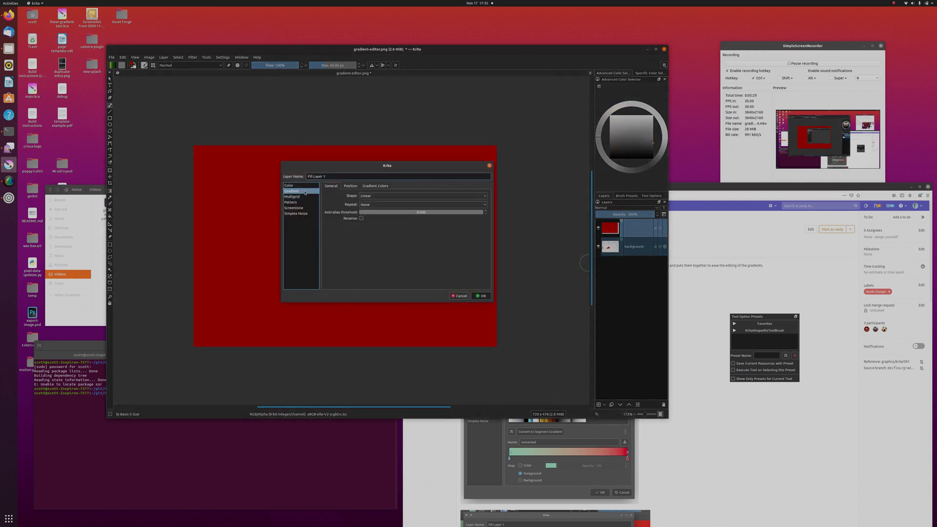
pyautogui.click(376, 186)
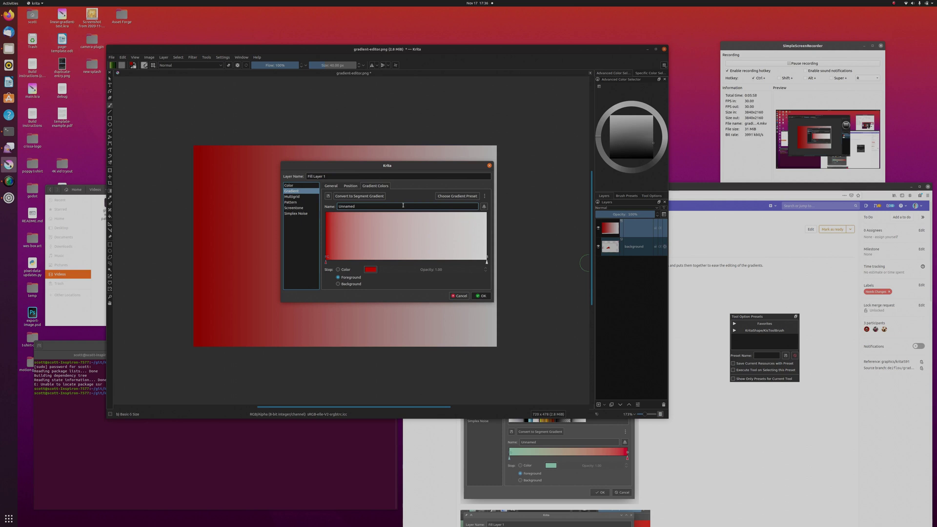
# Alternate the gradient preset chooser between icon view and list view, ending on List view
pyautogui.click(485, 196)
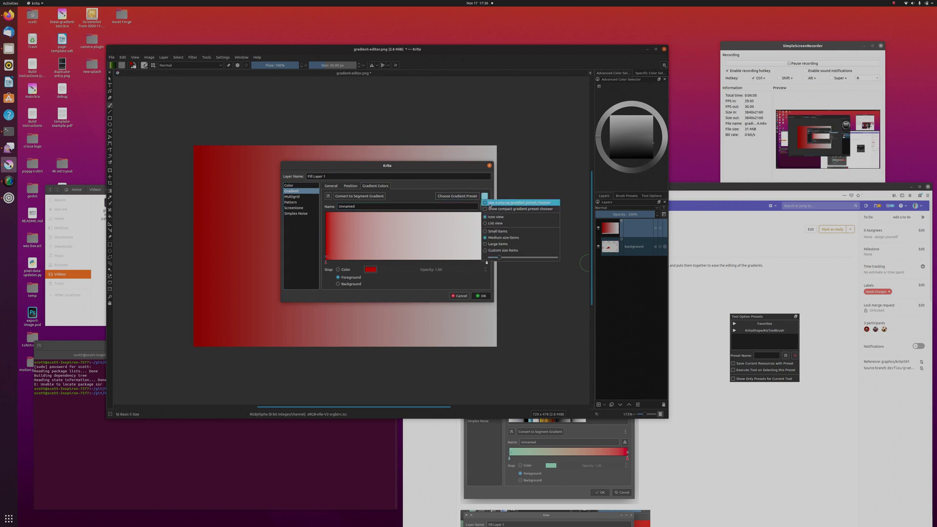
pyautogui.click(491, 209)
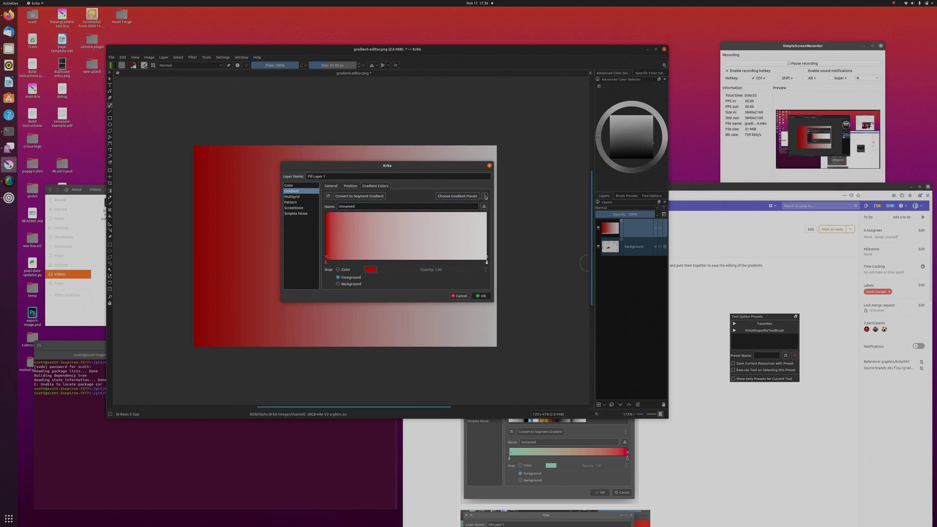
pyautogui.click(485, 196)
pyautogui.click(485, 197)
pyautogui.click(485, 197)
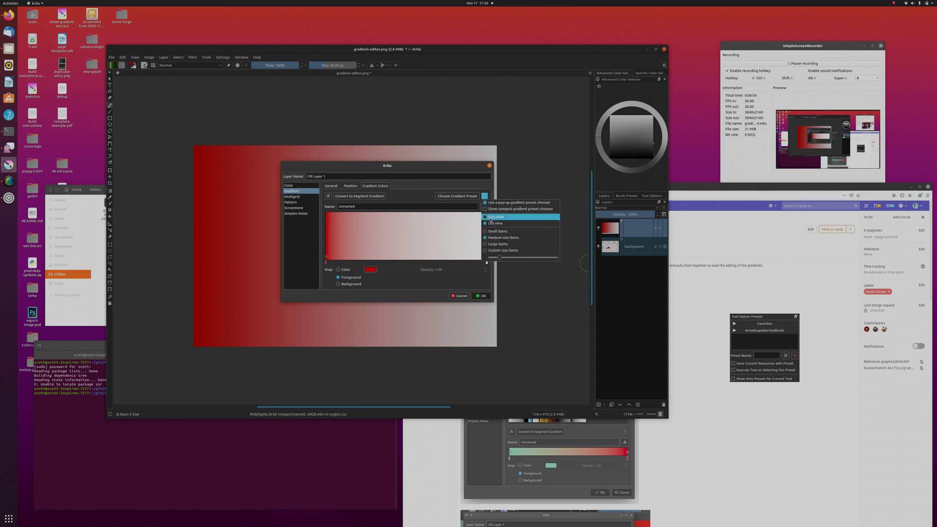
pyautogui.click(486, 203)
pyautogui.click(485, 196)
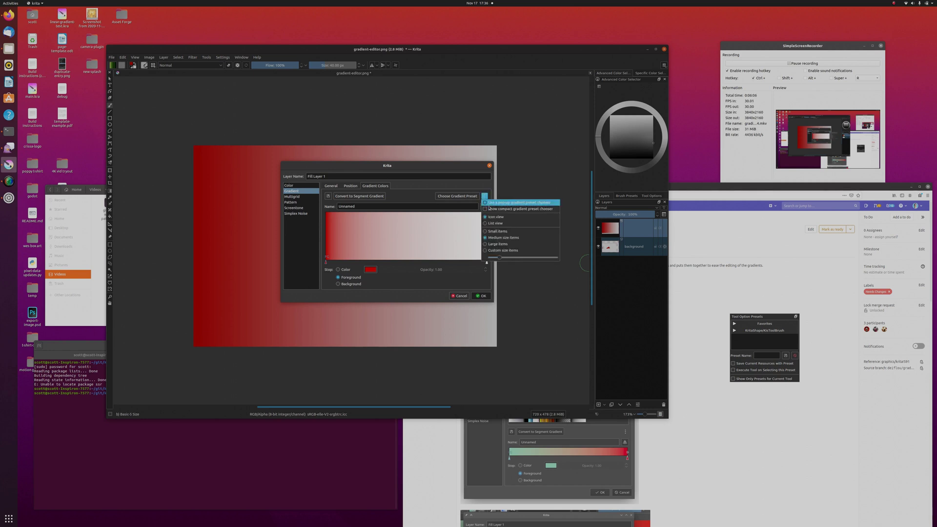
pyautogui.click(495, 223)
# Try the small, custom, large and medium item sizes for the gradient presets, ending on Small items
pyautogui.click(485, 196)
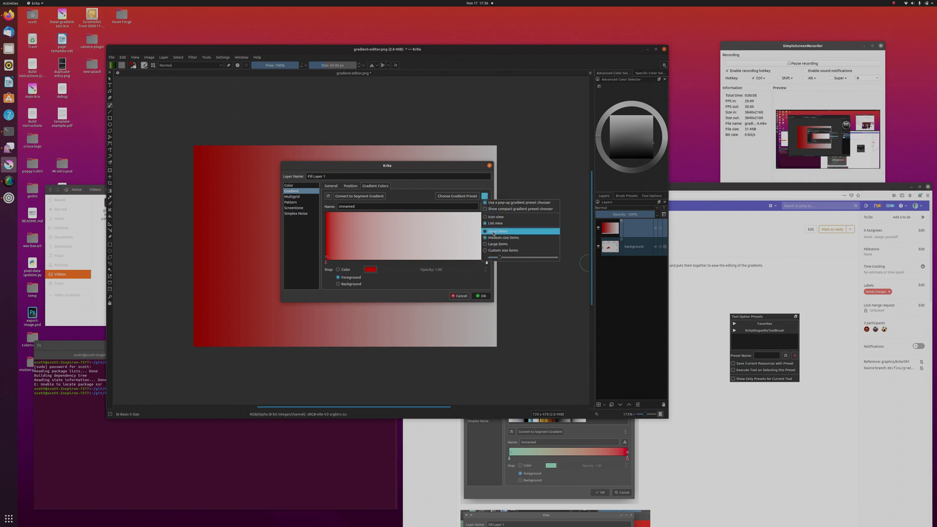
pyautogui.click(495, 231)
pyautogui.click(484, 196)
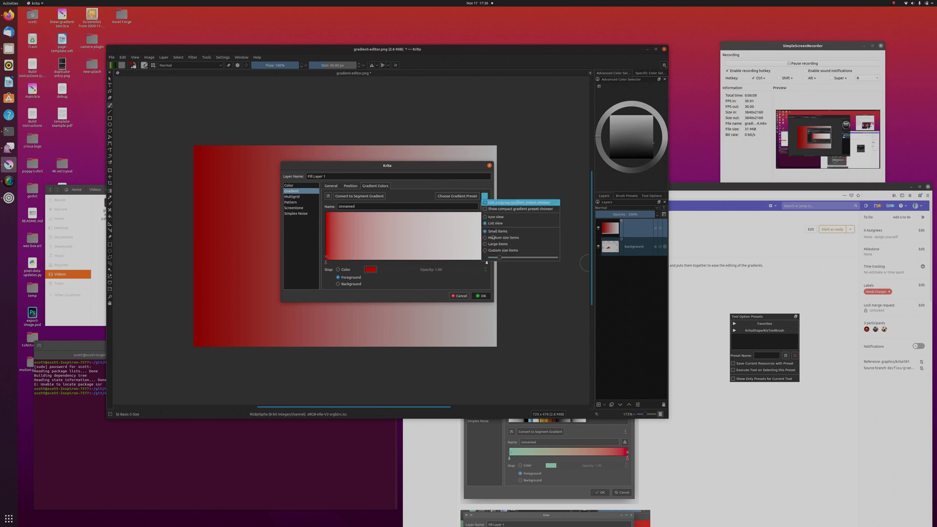
pyautogui.click(536, 257)
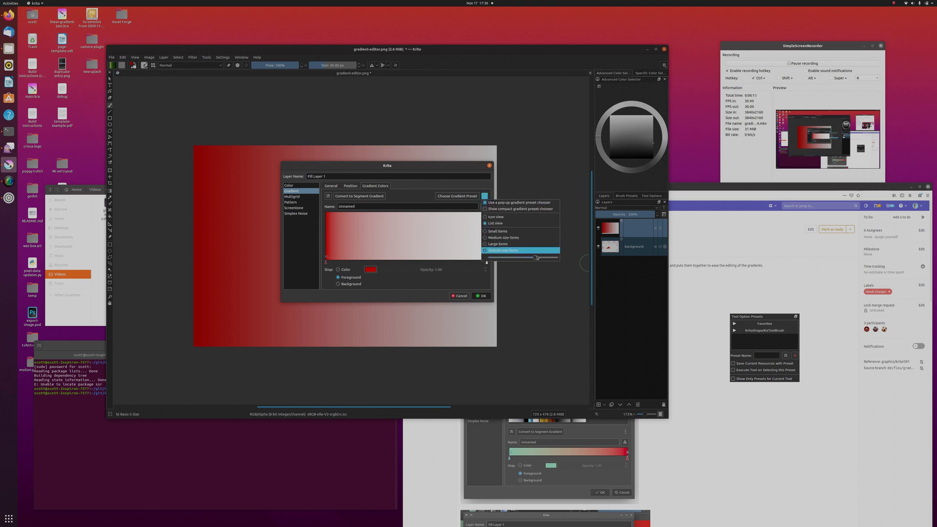
pyautogui.click(500, 244)
pyautogui.click(485, 196)
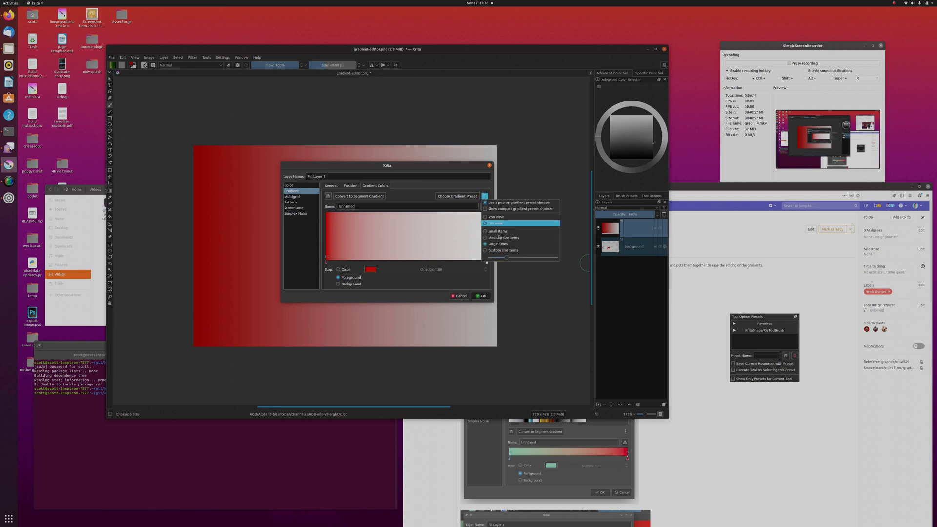
pyautogui.click(500, 238)
pyautogui.click(485, 196)
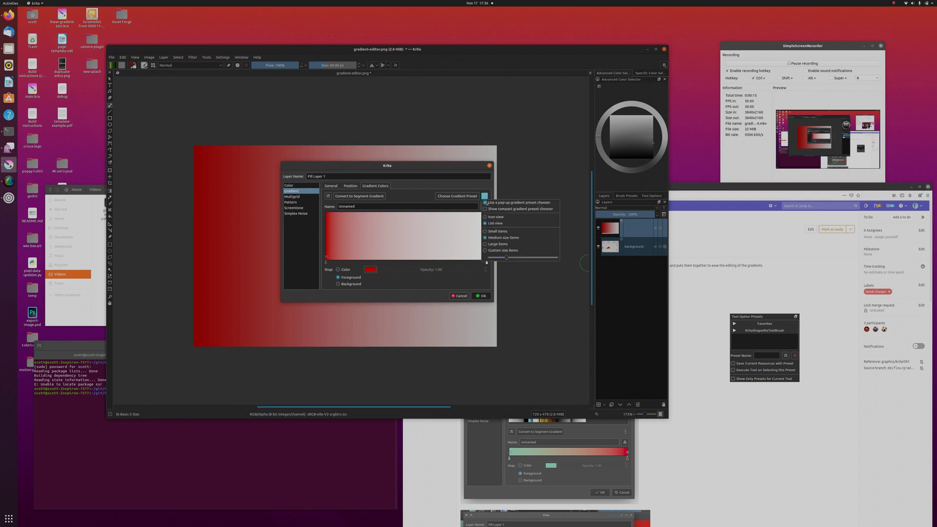
pyautogui.click(498, 231)
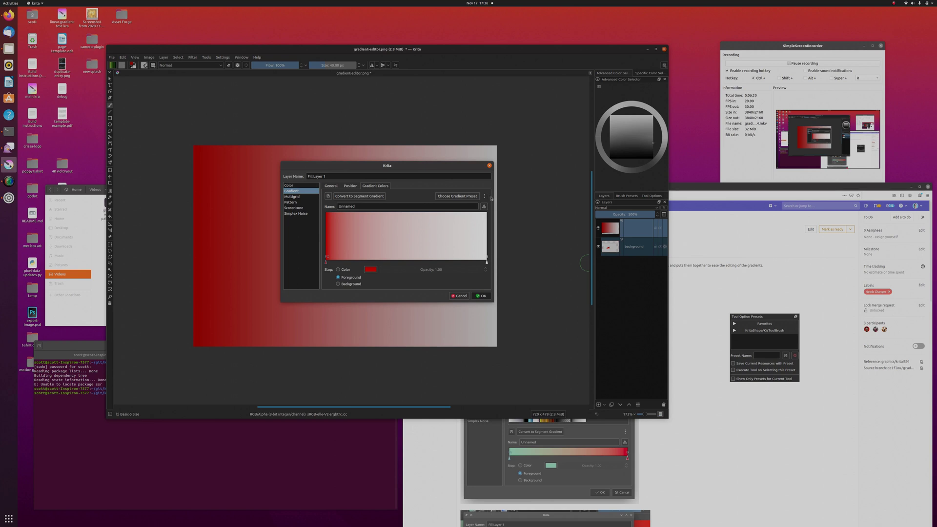
# Turn off the pop-up gradient preset chooser so the presets are embedded in the gradient color settings
pyautogui.click(486, 196)
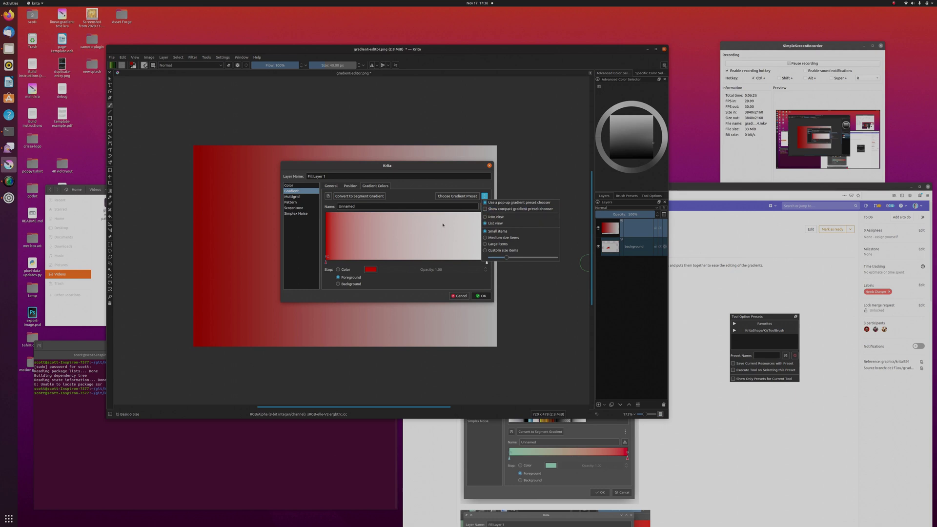
pyautogui.click(451, 195)
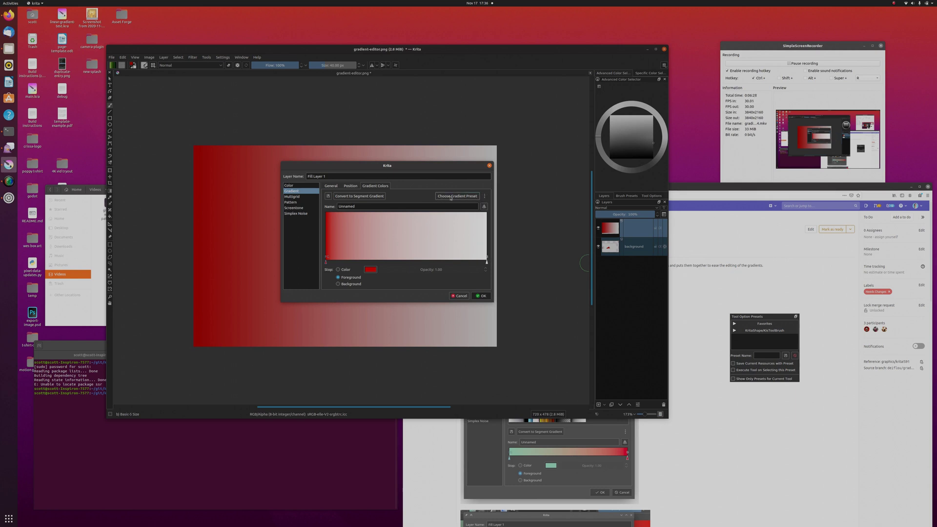
pyautogui.click(485, 196)
pyautogui.click(494, 202)
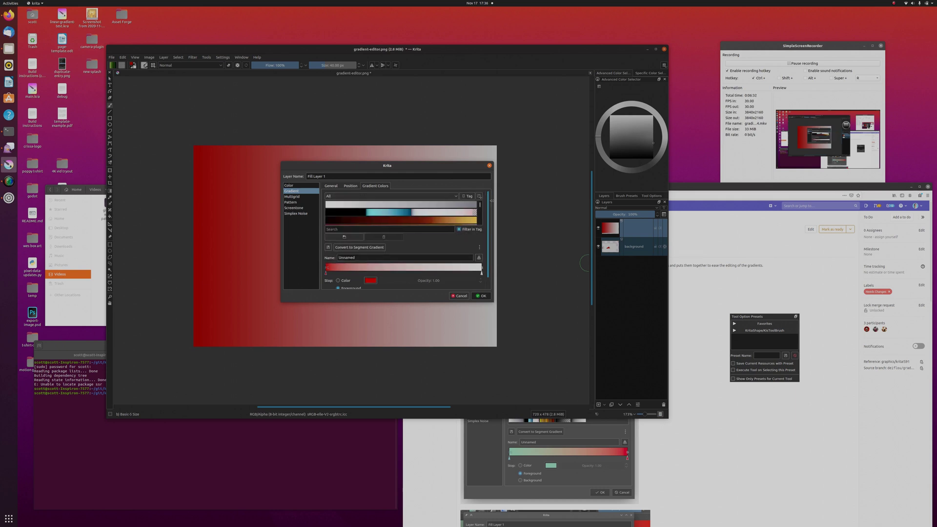
# Switch the gradient presets to custom size items and enlarge them slightly with the item size slider
pyautogui.click(480, 247)
pyautogui.moveTo(502, 309)
pyautogui.mouseDown()
pyautogui.moveTo(514, 309)
pyautogui.moveTo(503, 309)
pyautogui.mouseUp()
pyautogui.click(486, 237)
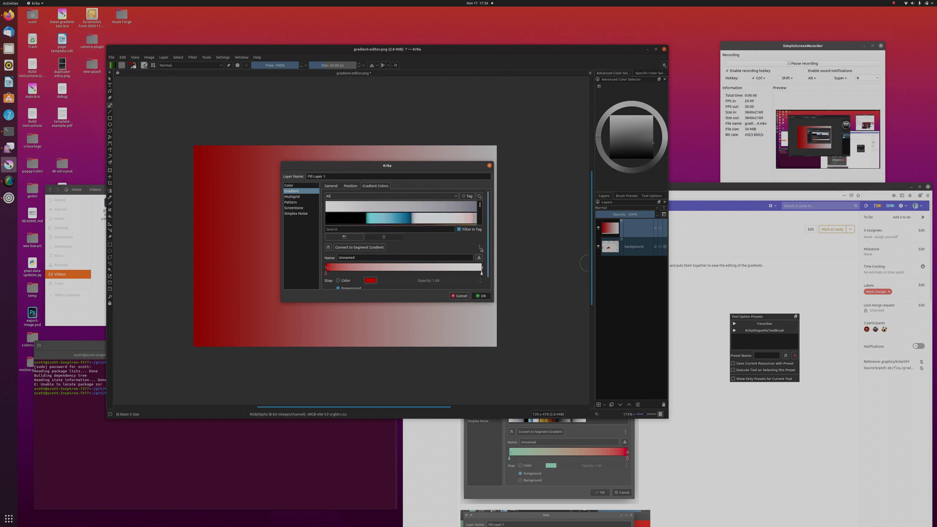
pyautogui.click(479, 247)
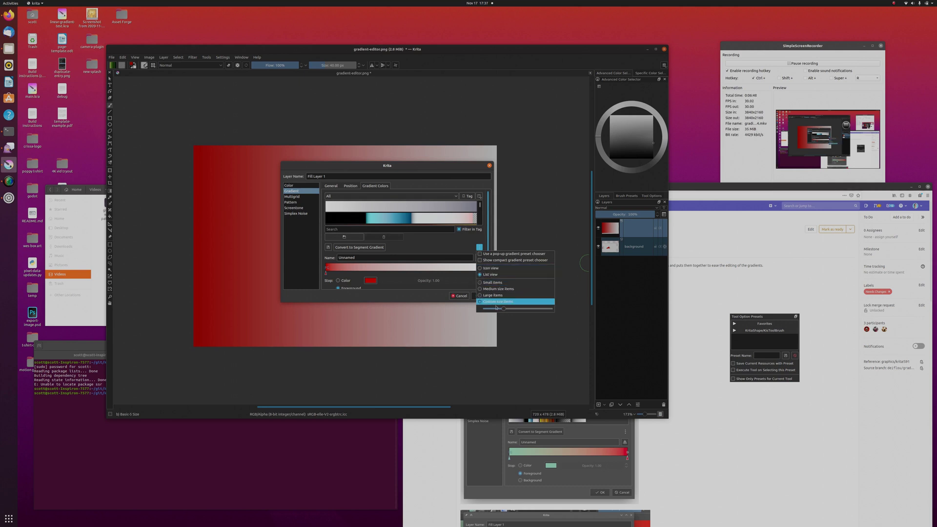
pyautogui.click(452, 247)
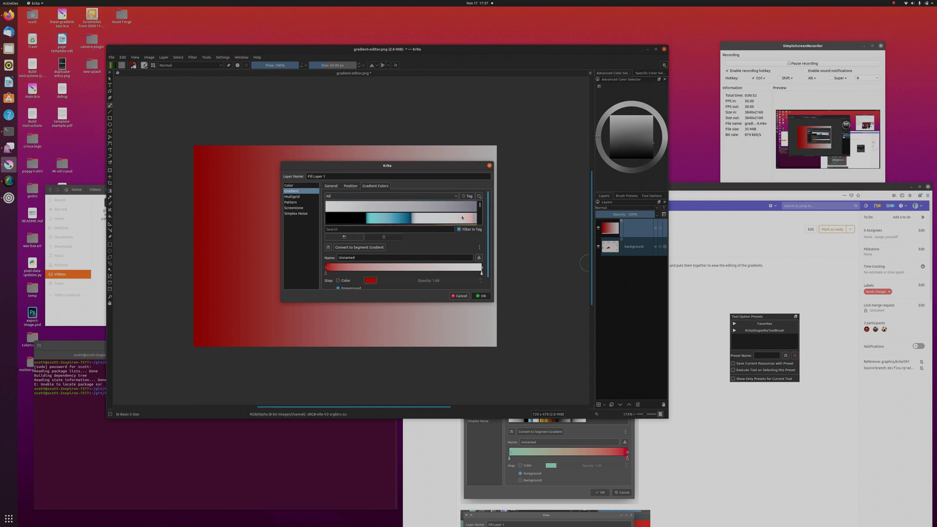
# Look at the display options and the tag options of the embedded gradient preset chooser
pyautogui.click(480, 196)
pyautogui.click(479, 196)
pyautogui.click(468, 196)
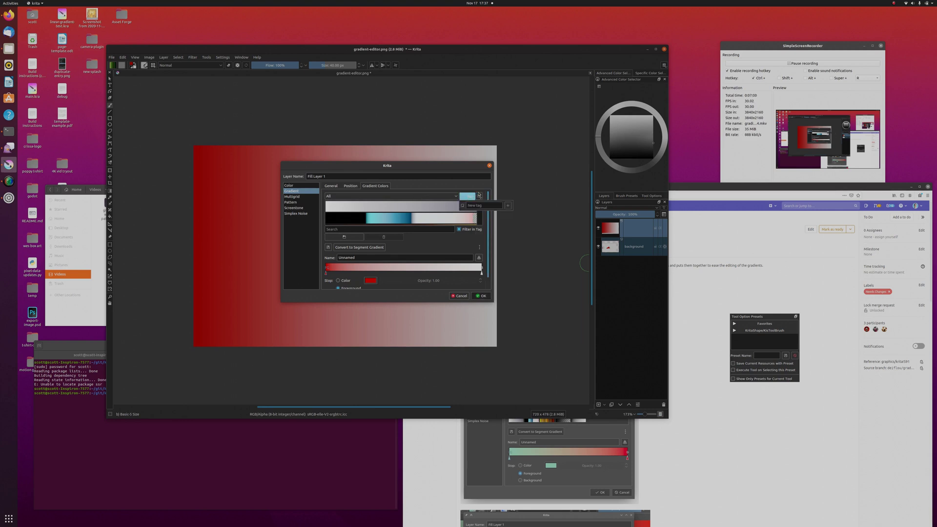
pyautogui.click(478, 194)
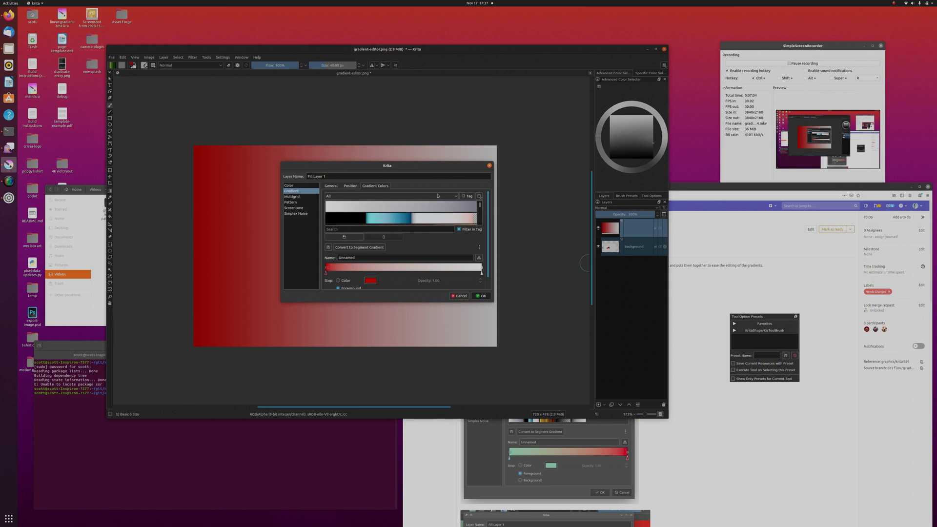
# Reduce the custom item size of the gradient presets to the slider's minimum
pyautogui.click(482, 248)
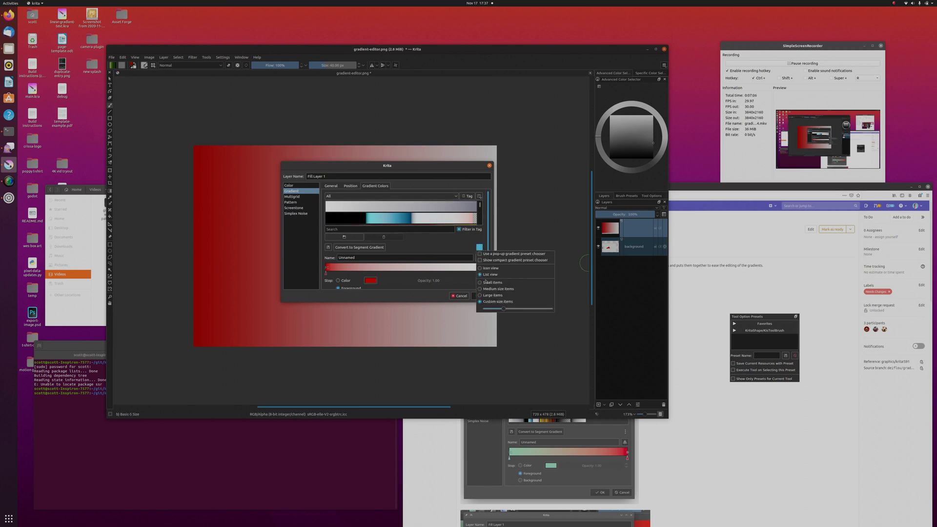
pyautogui.scroll(-5, 501, 311)
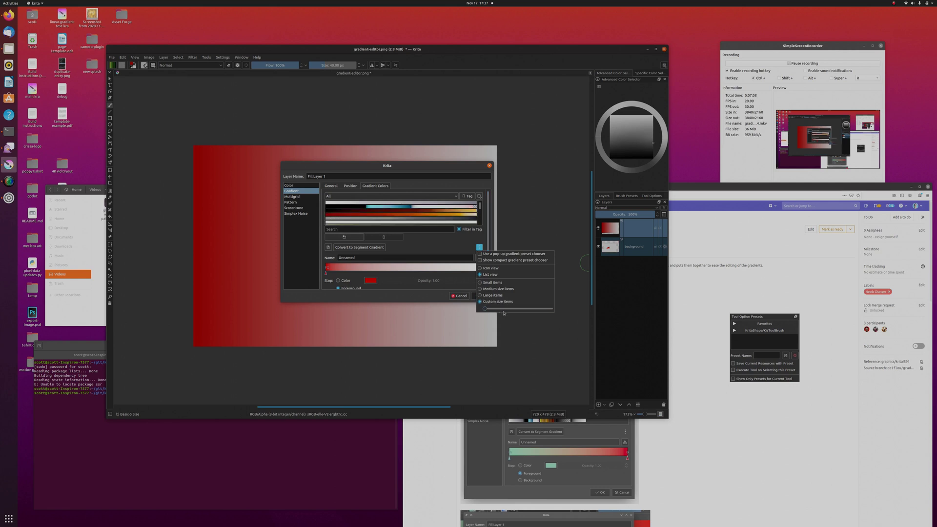
pyautogui.click(480, 248)
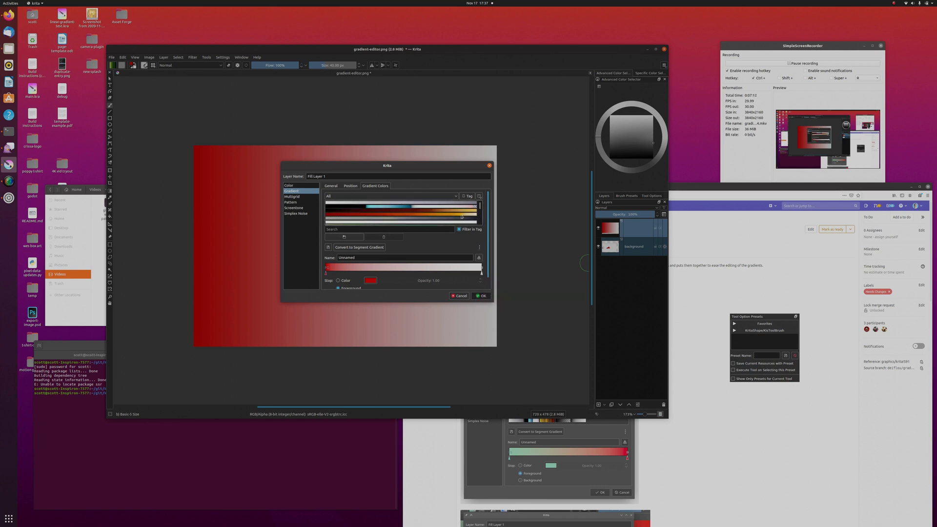
# Toggle the compact gradient preset chooser on and off, ending with it turned on
pyautogui.click(479, 248)
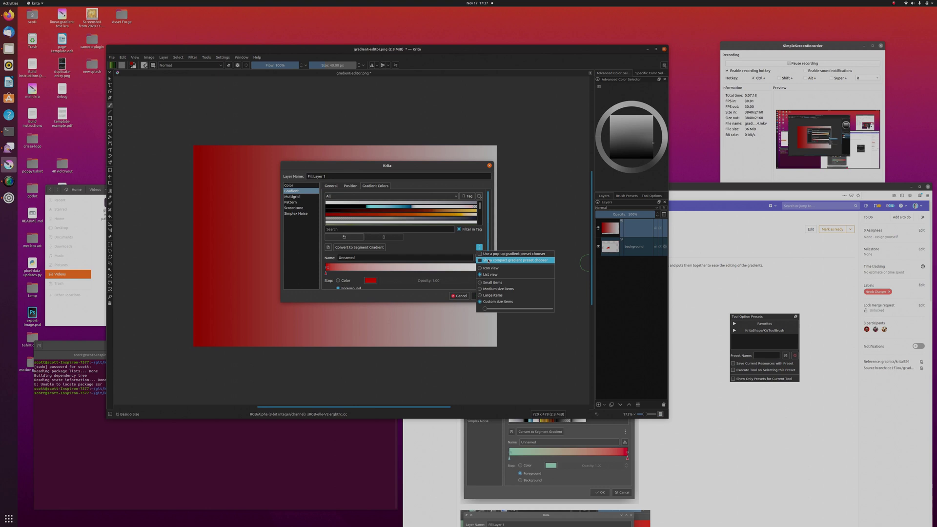
pyautogui.click(489, 261)
pyautogui.click(485, 237)
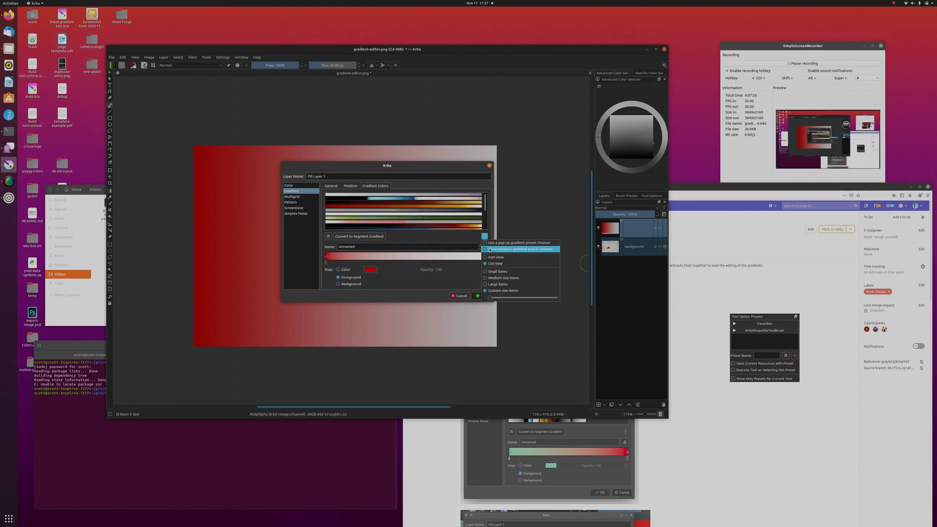
pyautogui.click(489, 249)
pyautogui.click(480, 248)
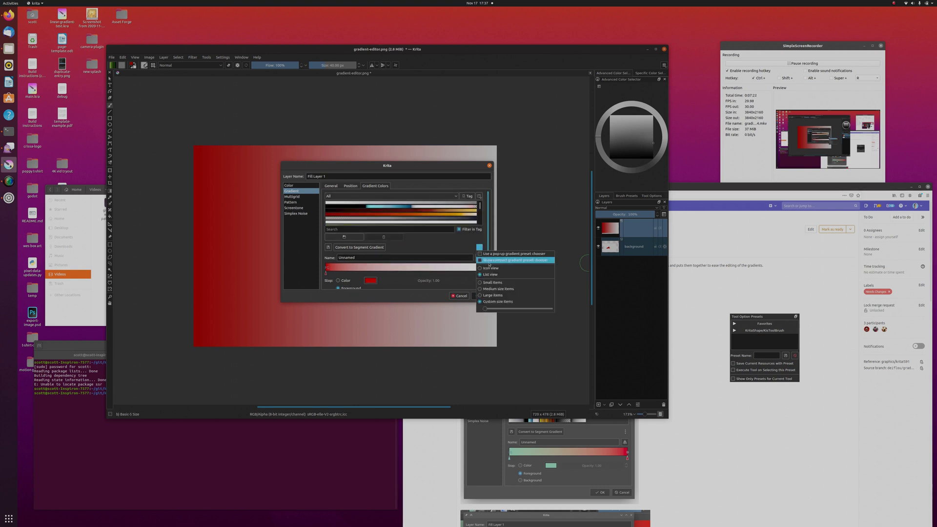
pyautogui.click(489, 262)
# Try the pop-up gradient preset chooser and switch back to the embedded compact chooser
pyautogui.click(485, 237)
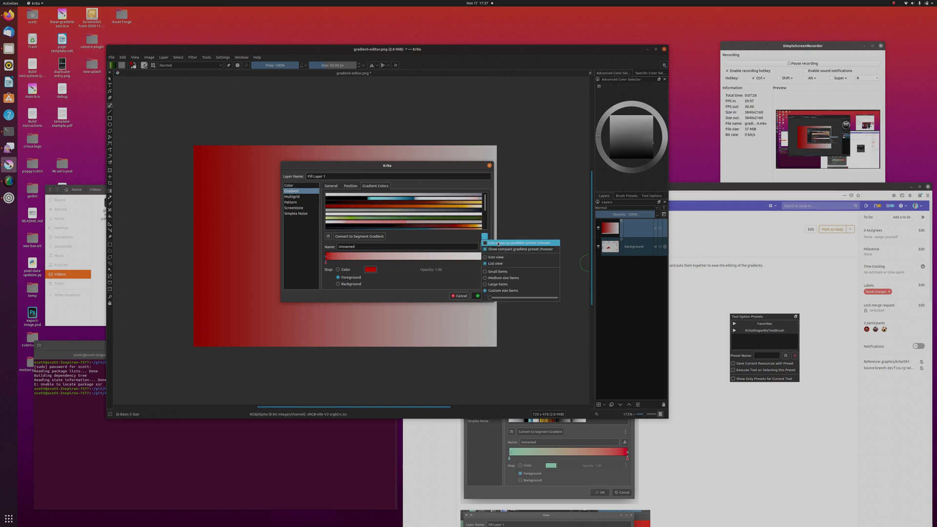
pyautogui.click(490, 243)
pyautogui.click(485, 196)
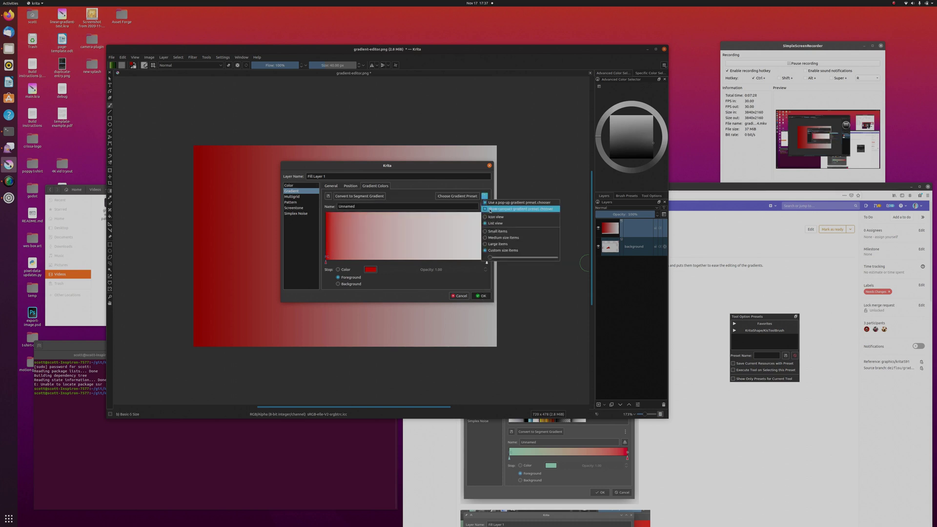
pyautogui.click(487, 204)
# Set the presets in the compact gradient chooser to medium size items and close the display options
pyautogui.click(485, 237)
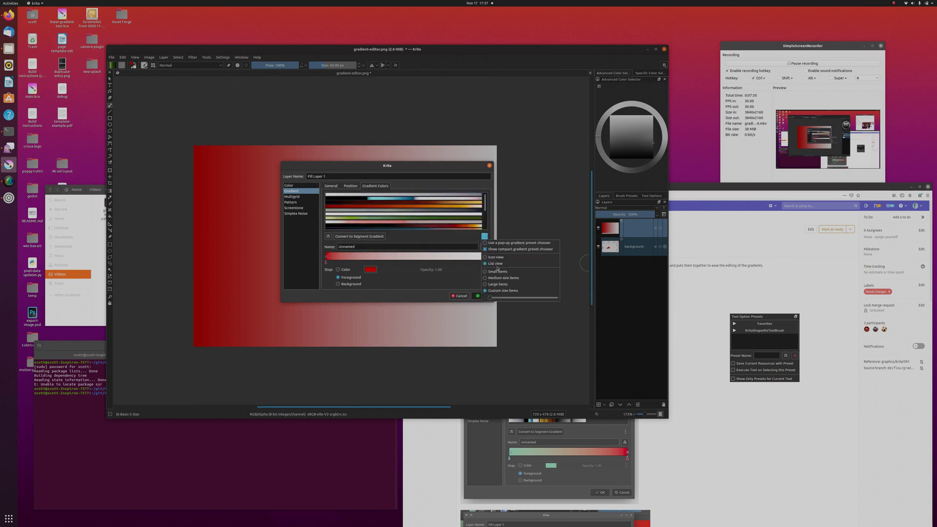
pyautogui.click(490, 277)
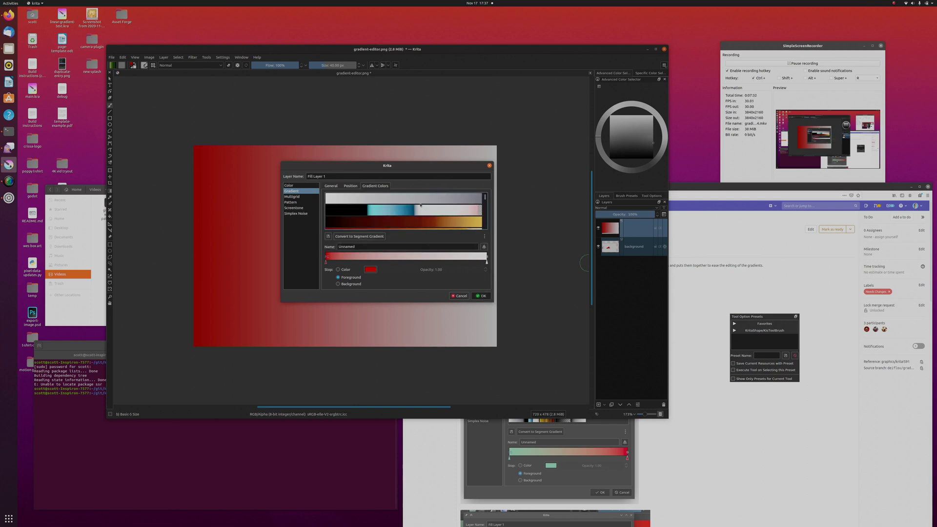
pyautogui.click(484, 236)
pyautogui.click(454, 240)
pyautogui.moveTo(433, 167); pyautogui.dragTo(449, 156)
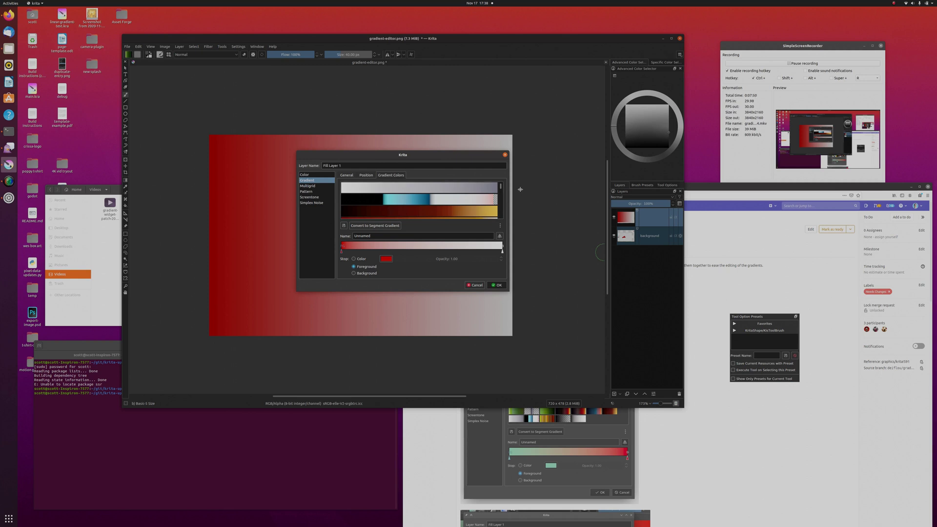
pyautogui.moveTo(463, 152); pyautogui.dragTo(449, 161)
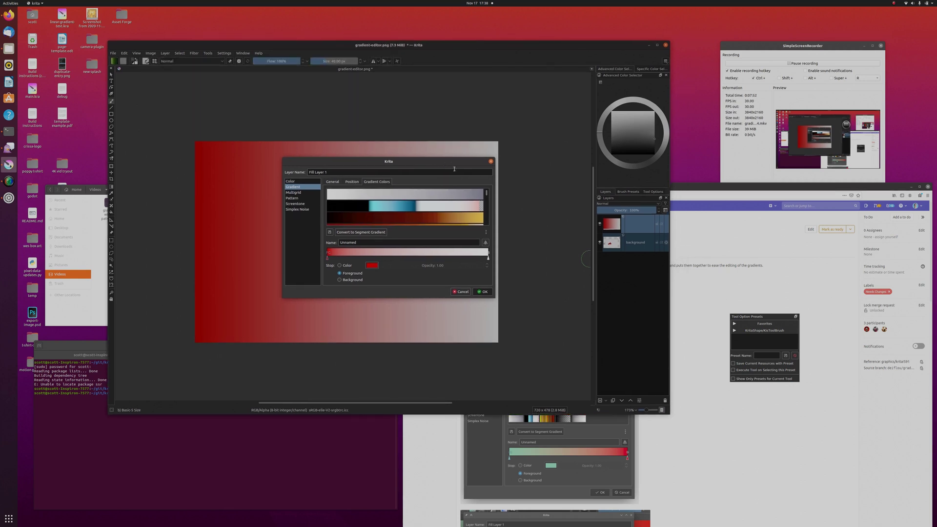